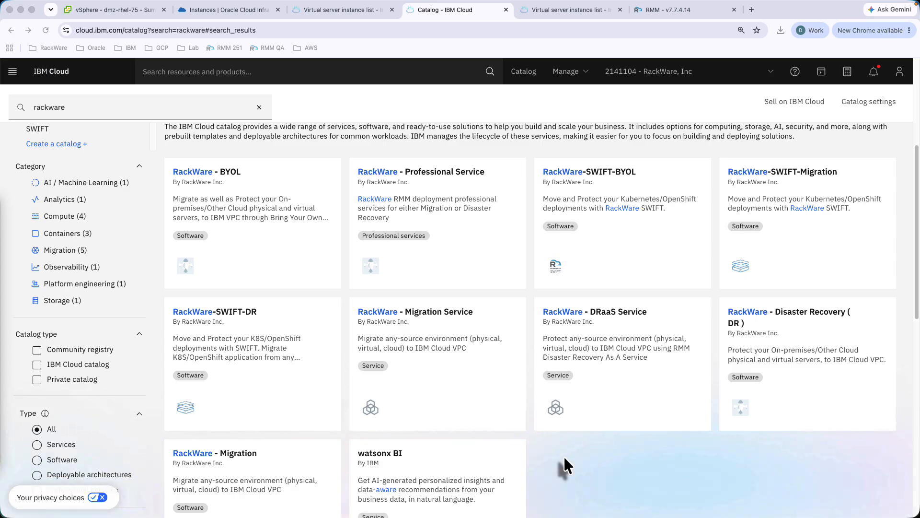
- Review the Washington DC VPC servers, the dmz-rhel-75 vSphere summary, then Oracle Cloud's running instances
left_click(565, 13)
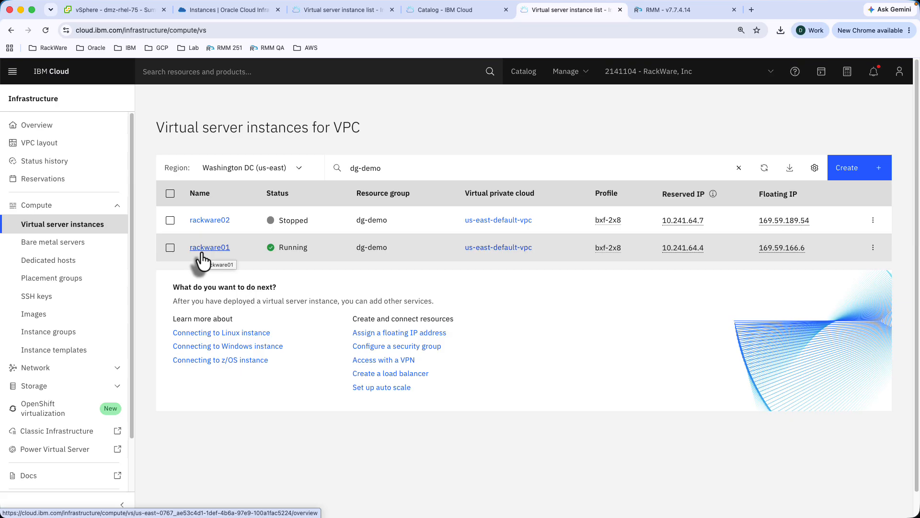
left_click(113, 10)
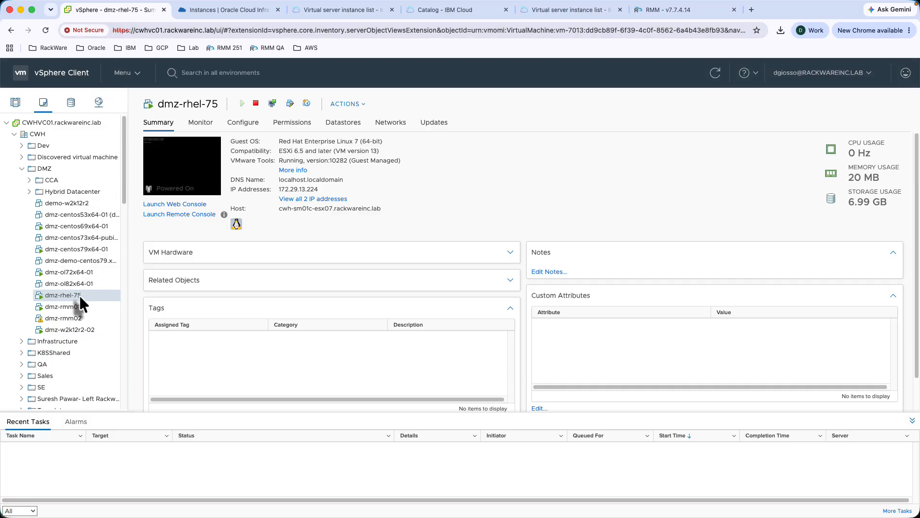
left_click(229, 14)
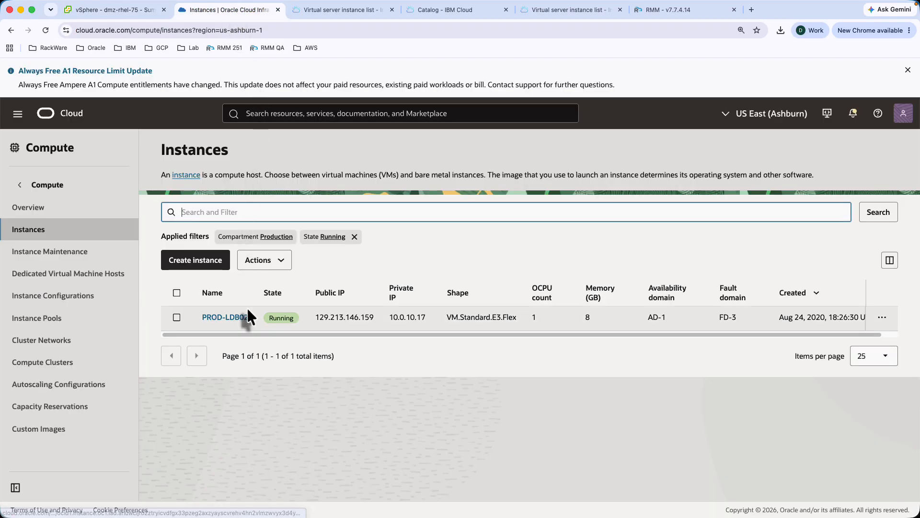
- Move to the IBM Cloud Dallas dg-demo VPC list, where prod-db02 is stopped
left_click(344, 11)
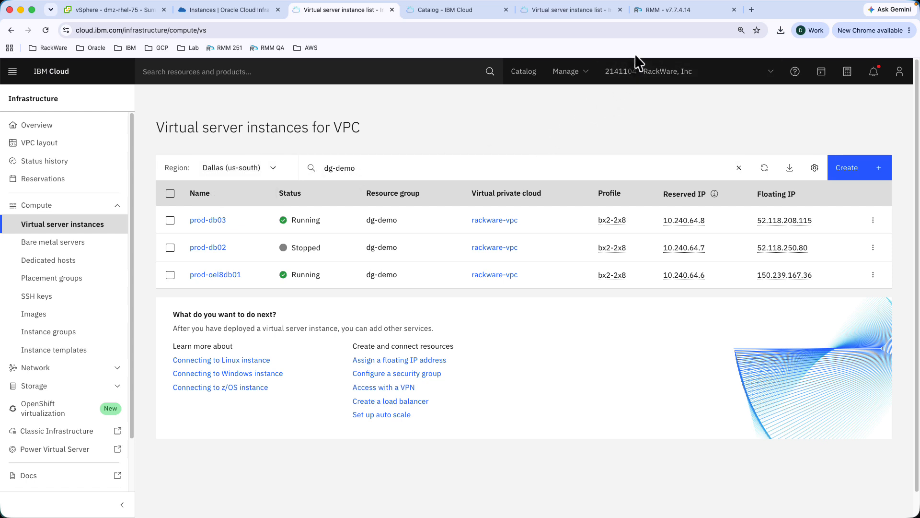
- Bring up the RackWare RMM dashboard showing 84 complete and 15 failed jobs
left_click(660, 16)
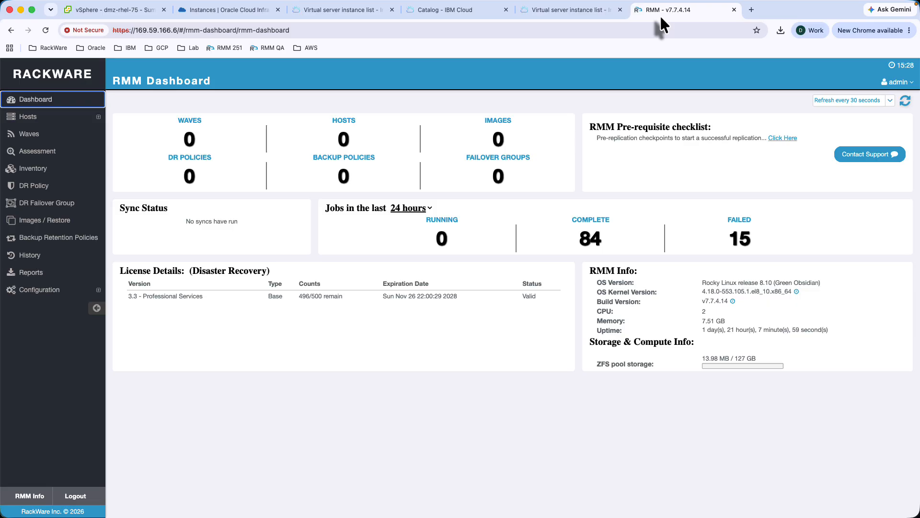
- Confirm the IBM cloud user is Ready in us-east, then view the empty Source hosts page
left_click(98, 293)
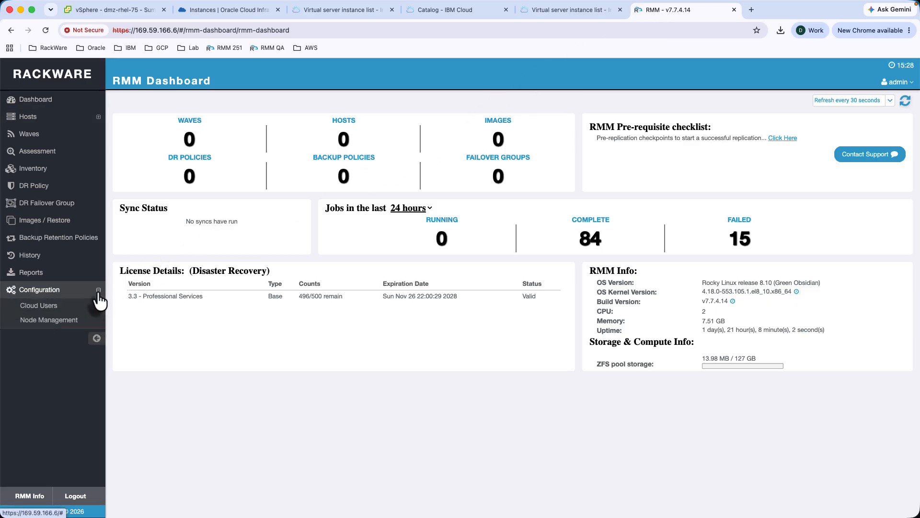
left_click(50, 311)
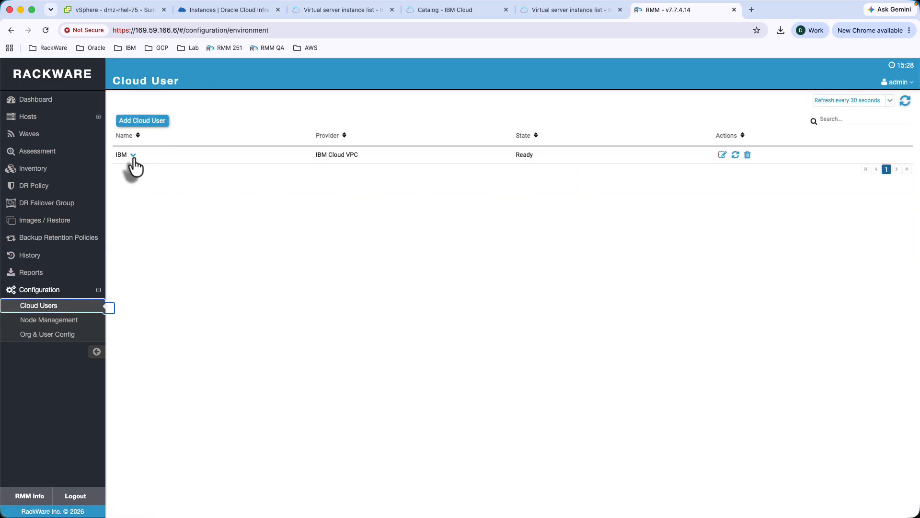
left_click(133, 155)
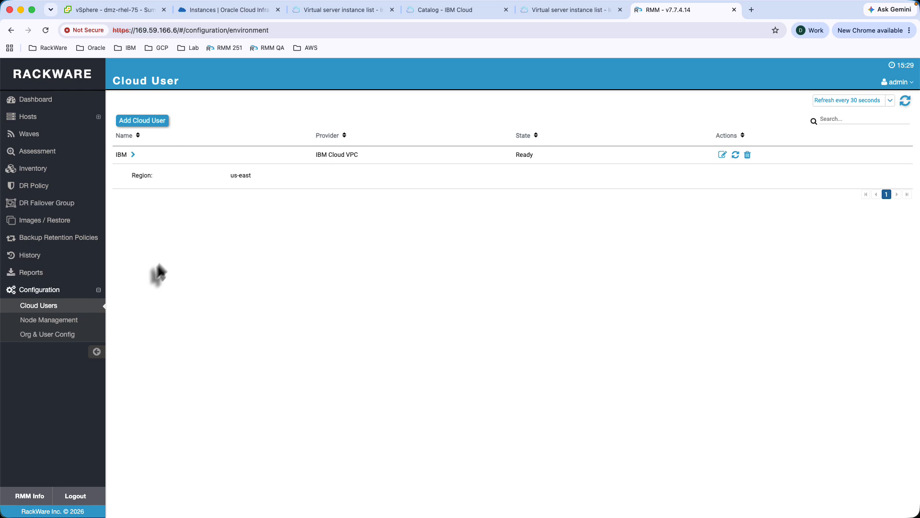
left_click(32, 118)
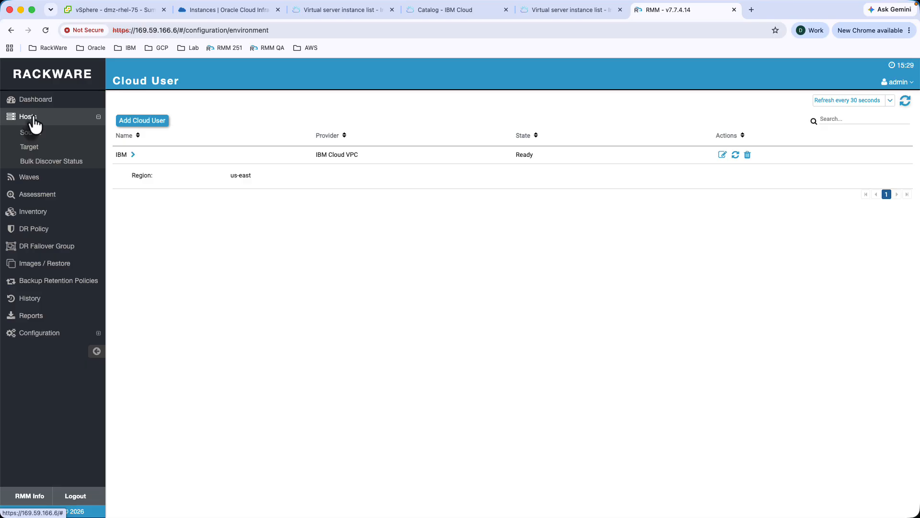
left_click(31, 133)
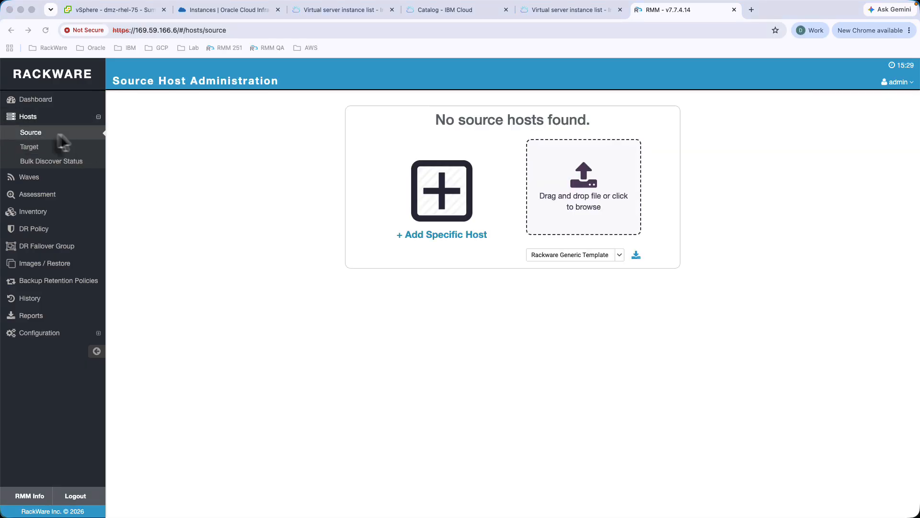
- Upload RackwareBulkDiscoverTemplateIBM.csv and submit its four source hosts for discovery
left_click(31, 135)
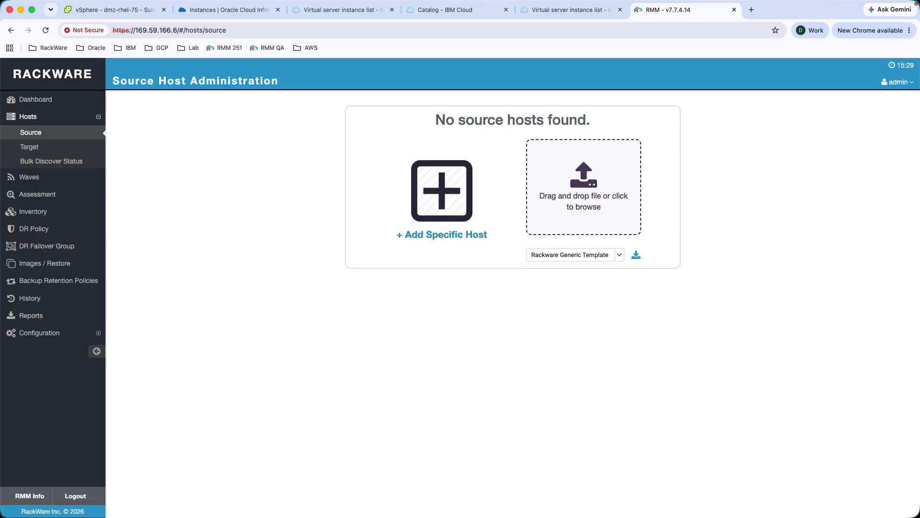
left_click_drag(54, 48, 602, 188)
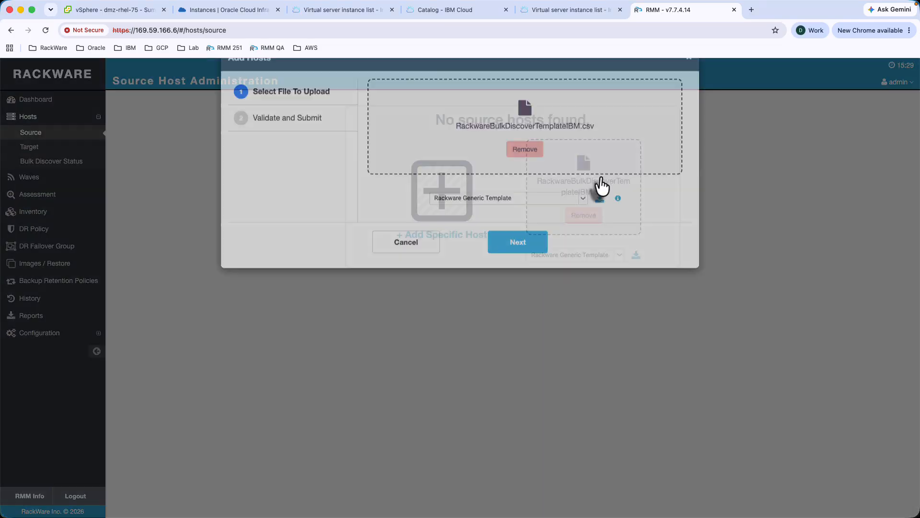
left_click(516, 273)
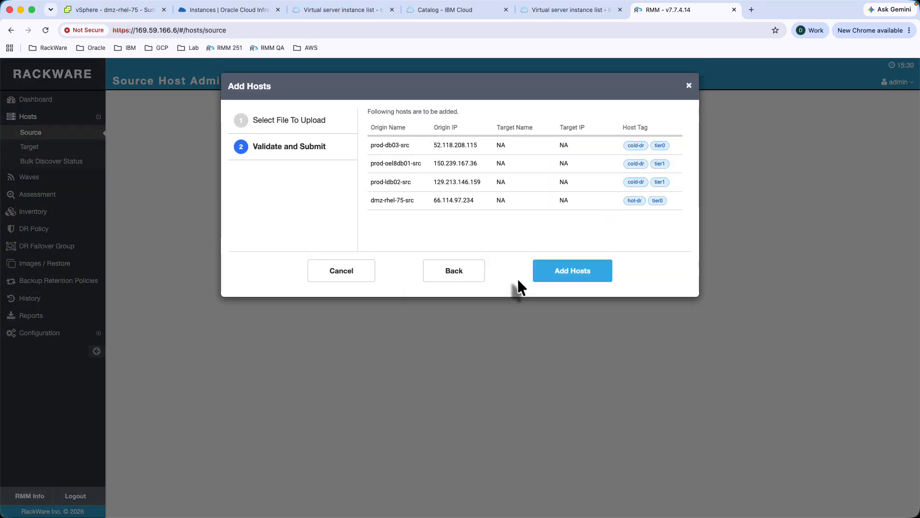
left_click(564, 268)
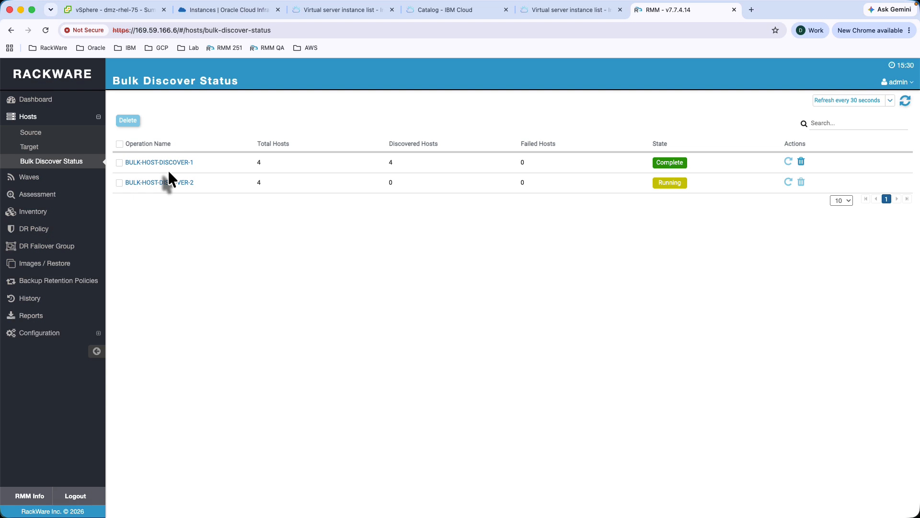
- Return to the source host list showing all four hosts Discovered with hot-dr/cold-dr tags
left_click(37, 136)
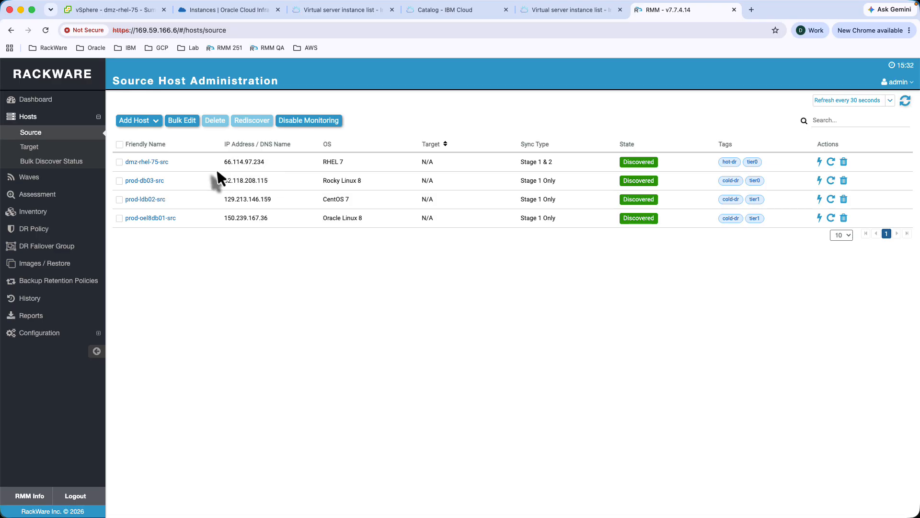
- Open dmz-rhel-75-src's details page and scroll through its host information
left_click(154, 163)
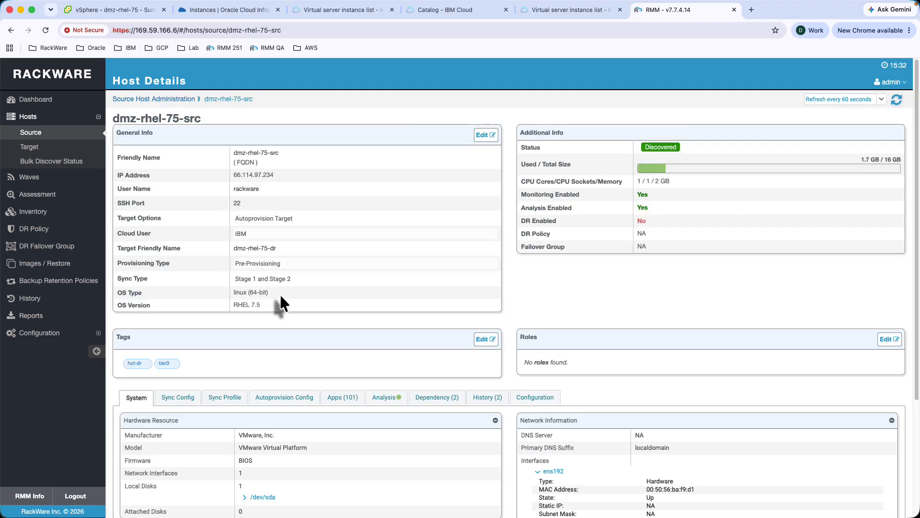
scroll(280, 293, "down", 5)
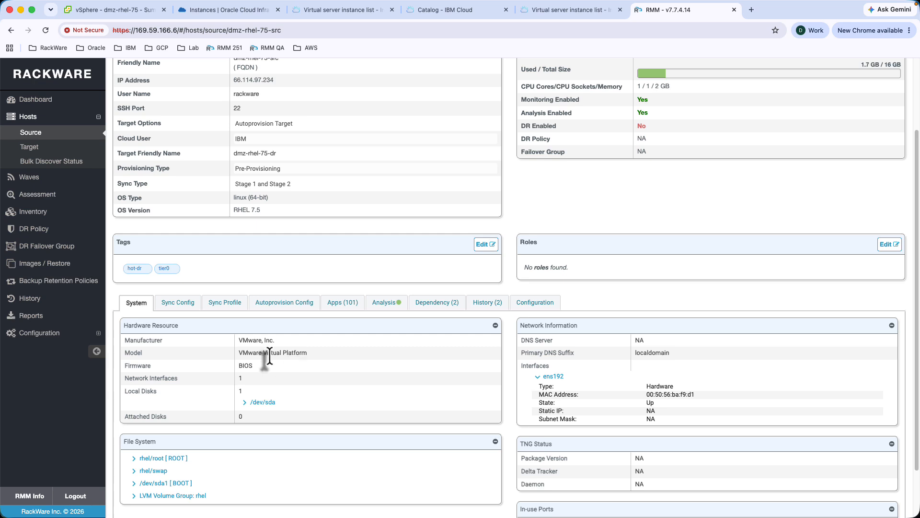
scroll(269, 357, "down", 1)
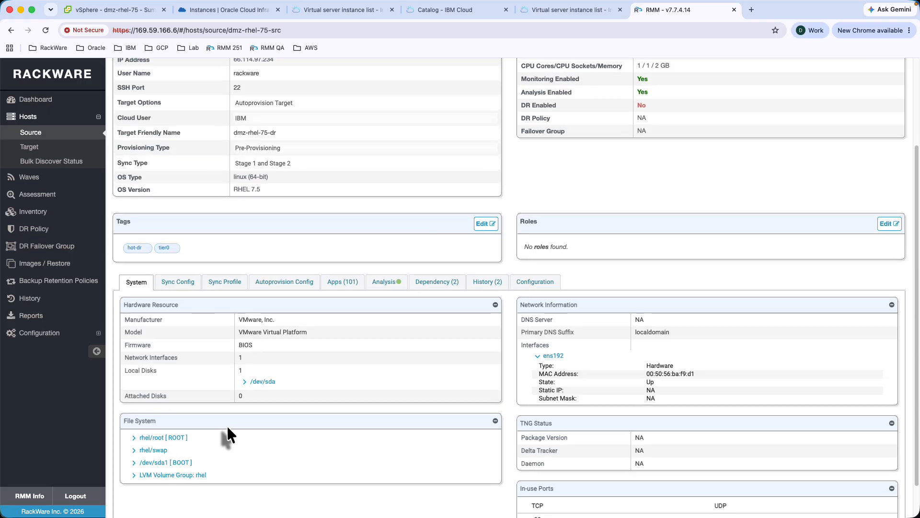
scroll(226, 424, "up", 4)
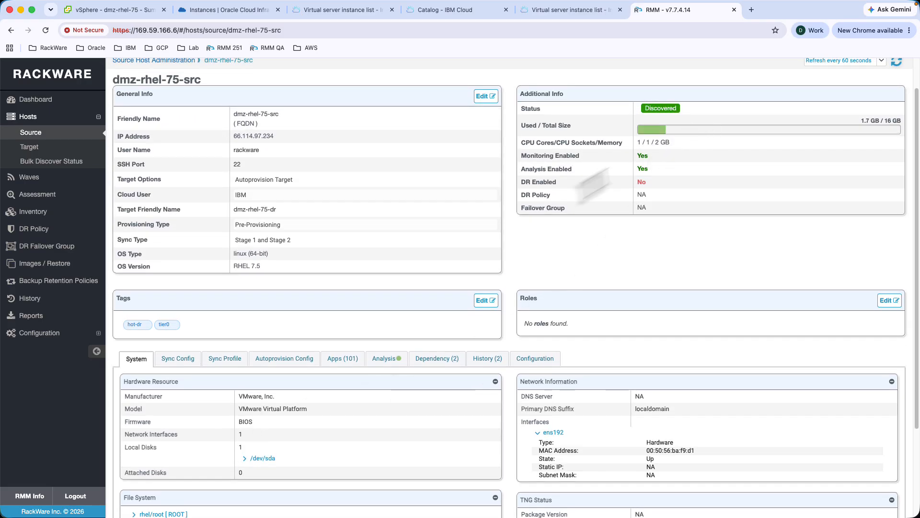
- View the host's network dependency graph and its performance analysis charts
left_click(424, 363)
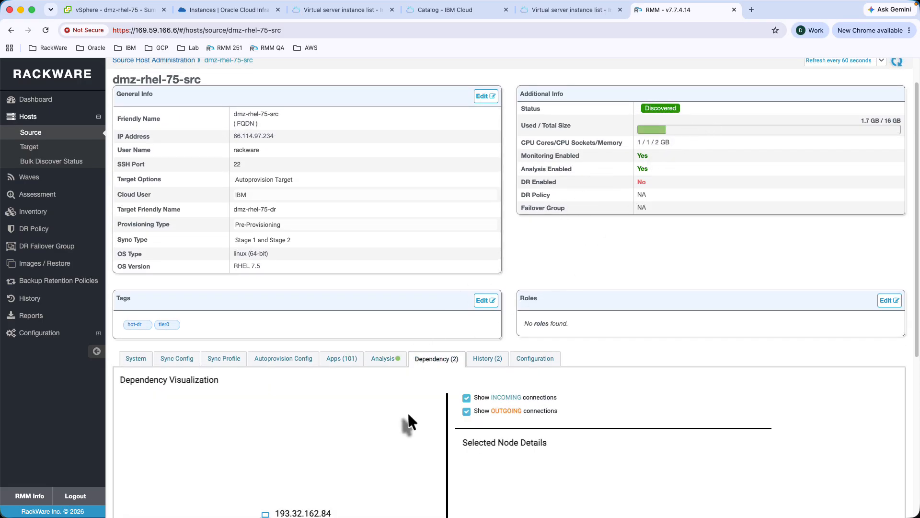
scroll(408, 412, "down", 8)
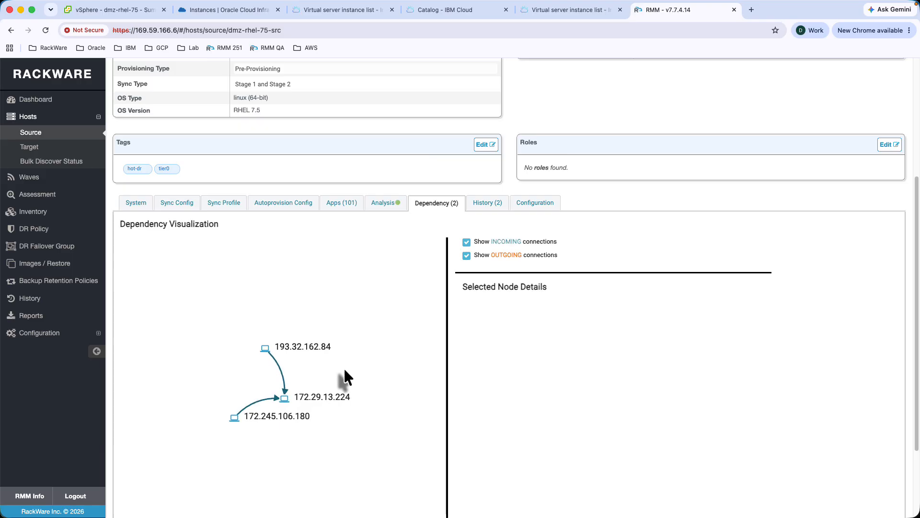
left_click(375, 206)
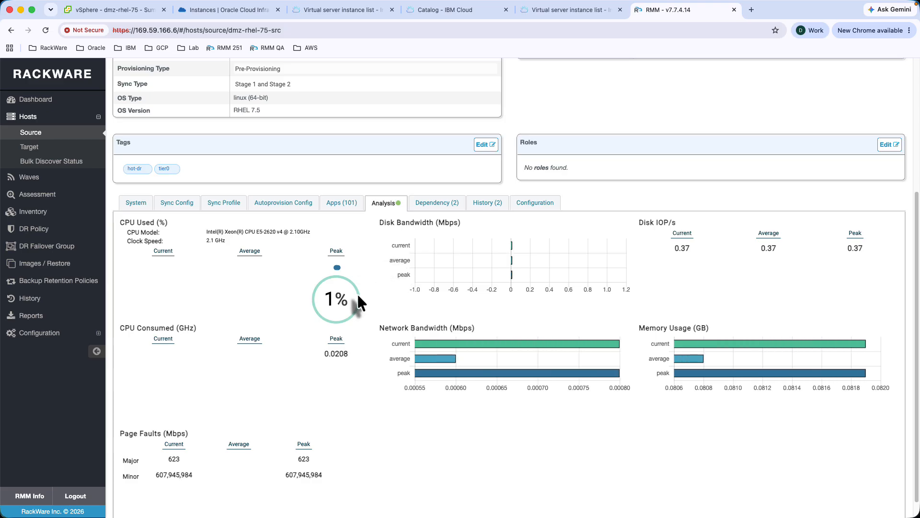
scroll(358, 297, "up", 3)
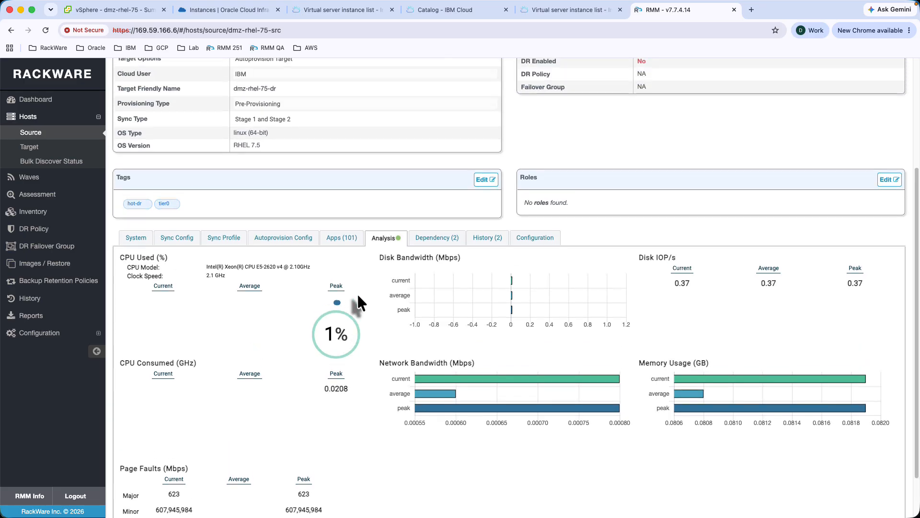
scroll(356, 292, "up", 4)
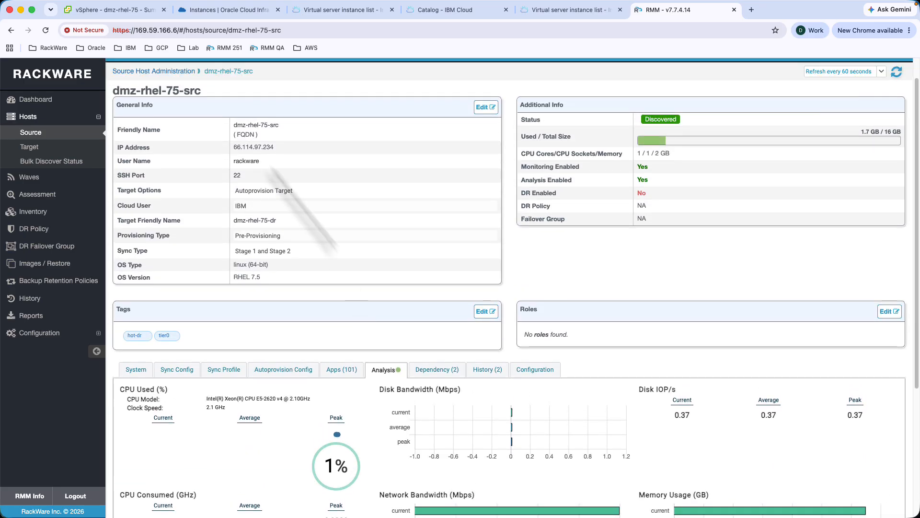
- Create the capture-provision wave with all four source hosts selected and open its details
left_click(42, 136)
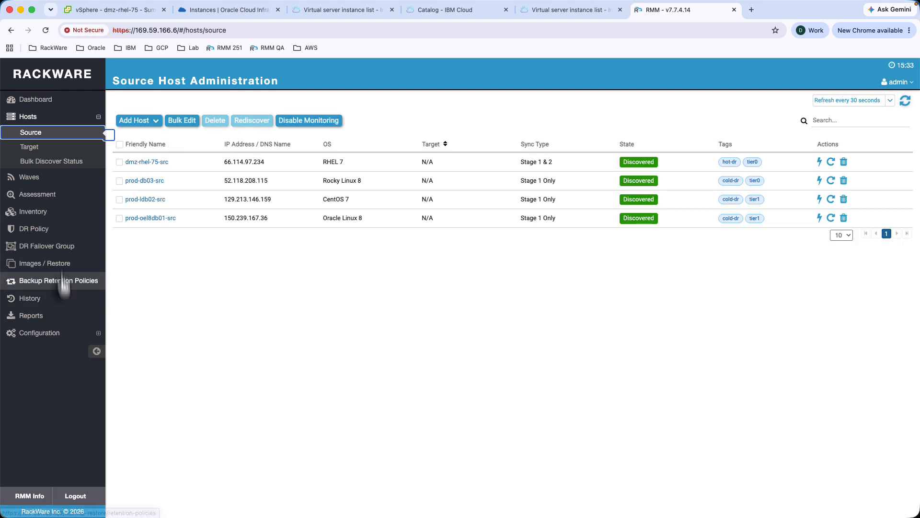
left_click(38, 179)
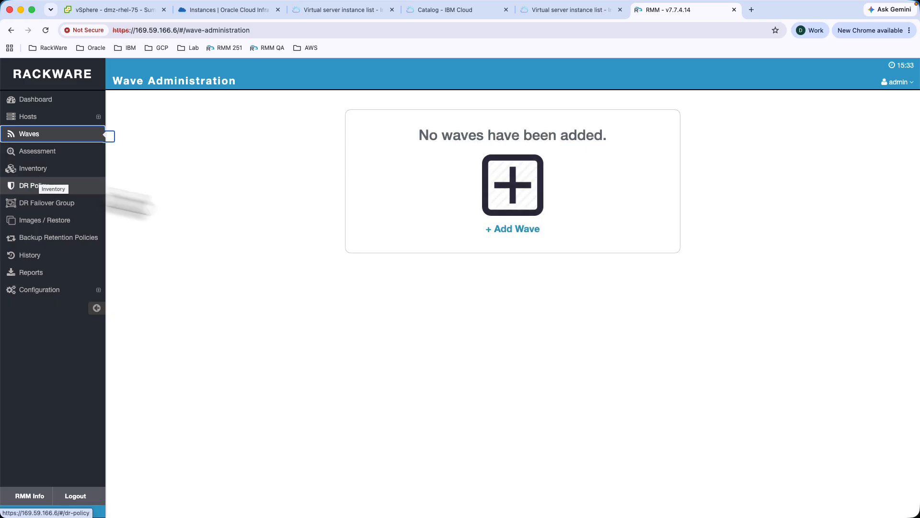
left_click(526, 229)
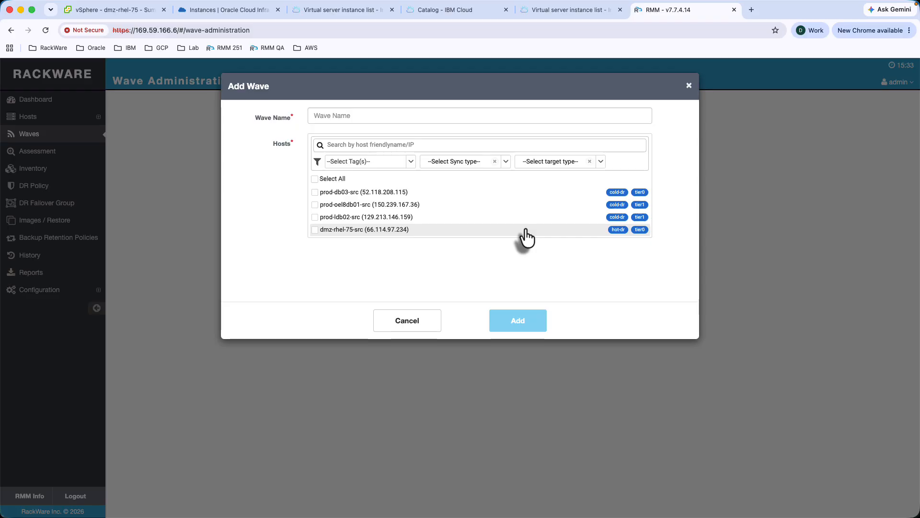
left_click(335, 116)
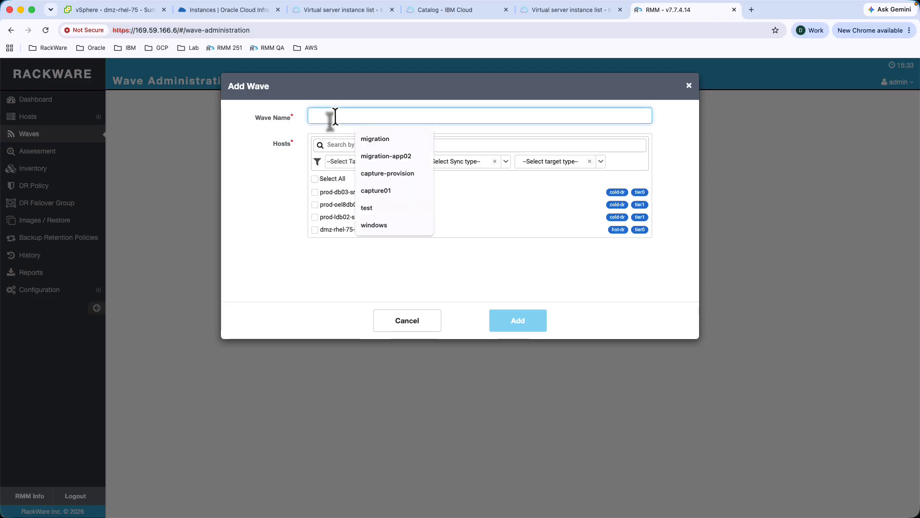
left_click(387, 172)
left_click(315, 179)
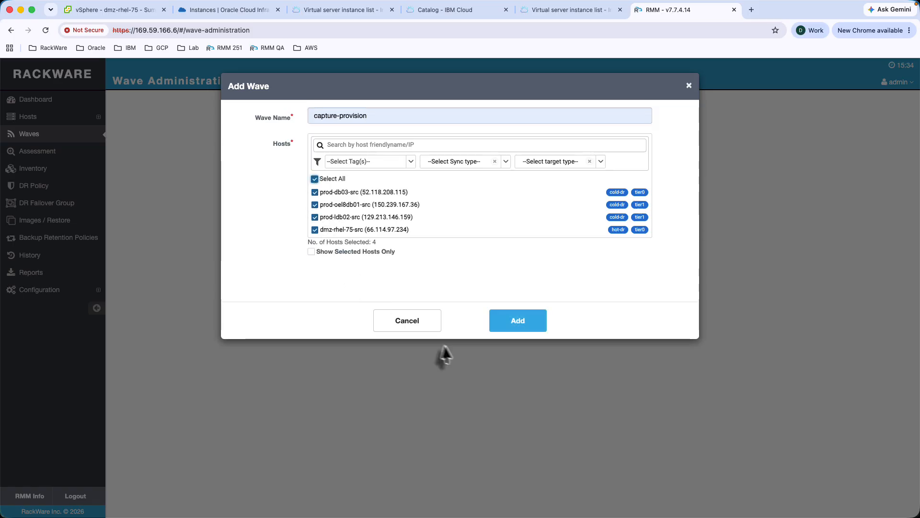
left_click(522, 321)
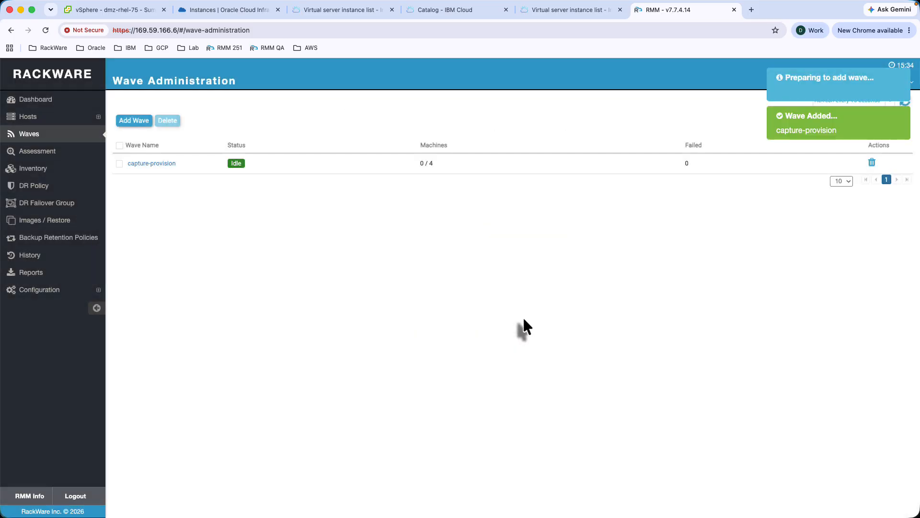
left_click(159, 162)
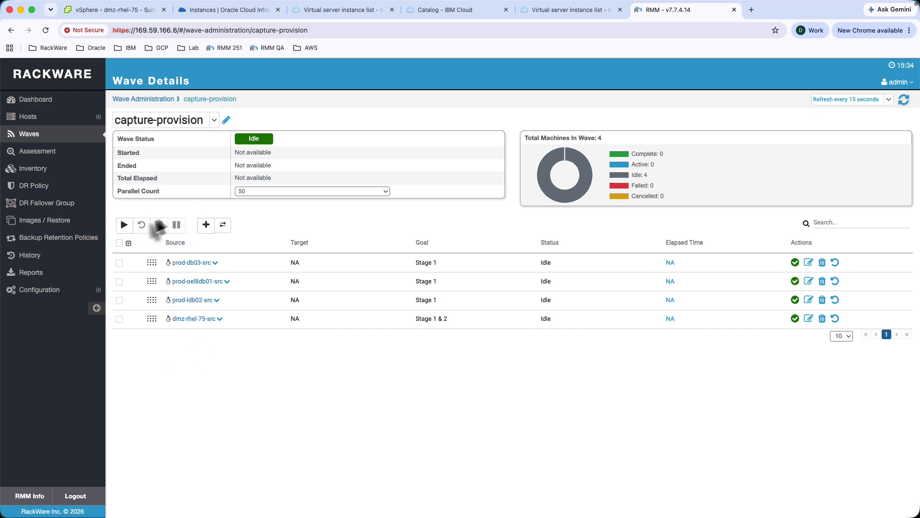
- Start the capture-provision wave and track it against IBM Cloud DR instances until all hosts succeed
left_click(124, 224)
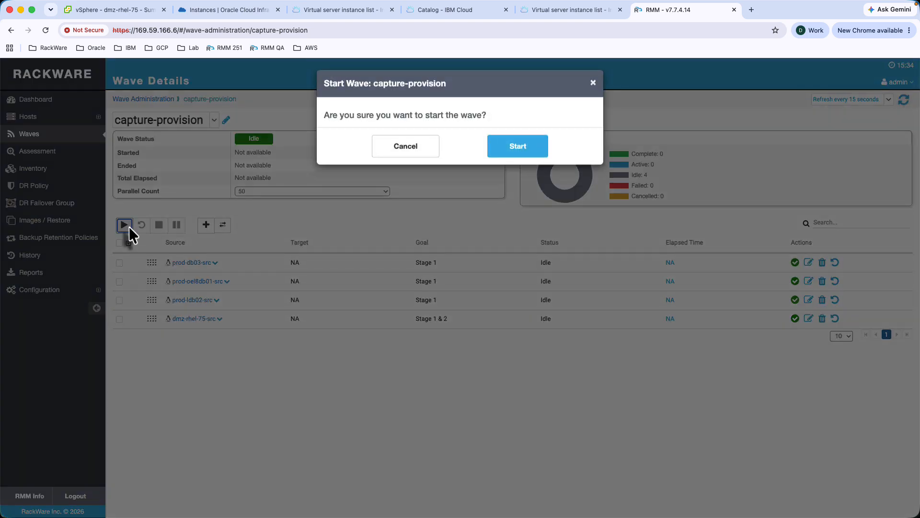
left_click(511, 156)
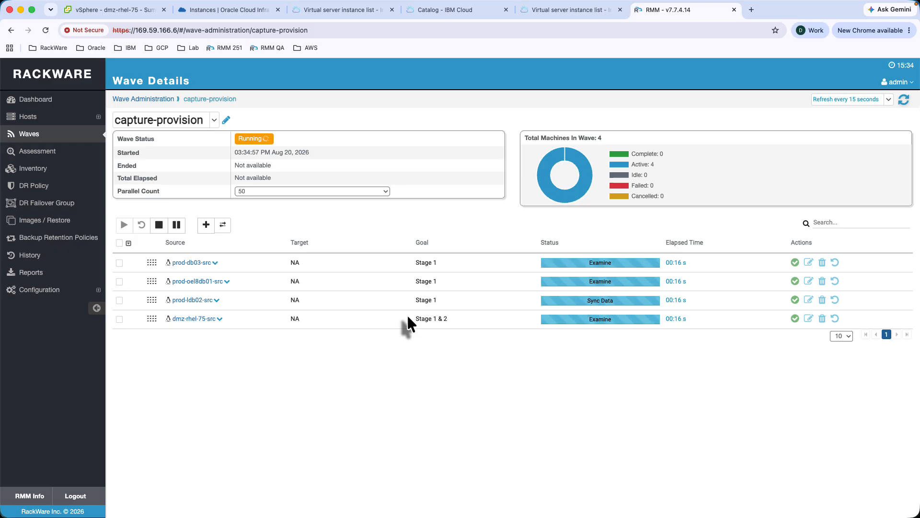
left_click(550, 16)
left_click(669, 14)
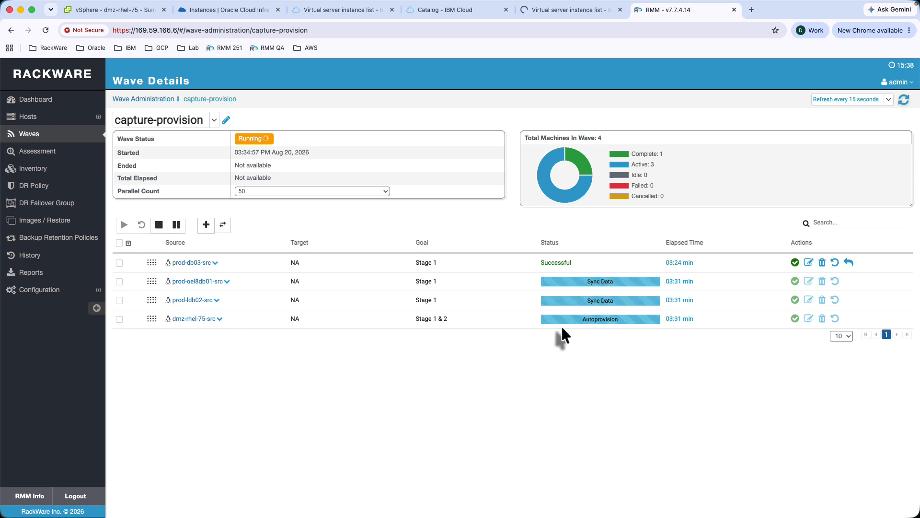
left_click(555, 9)
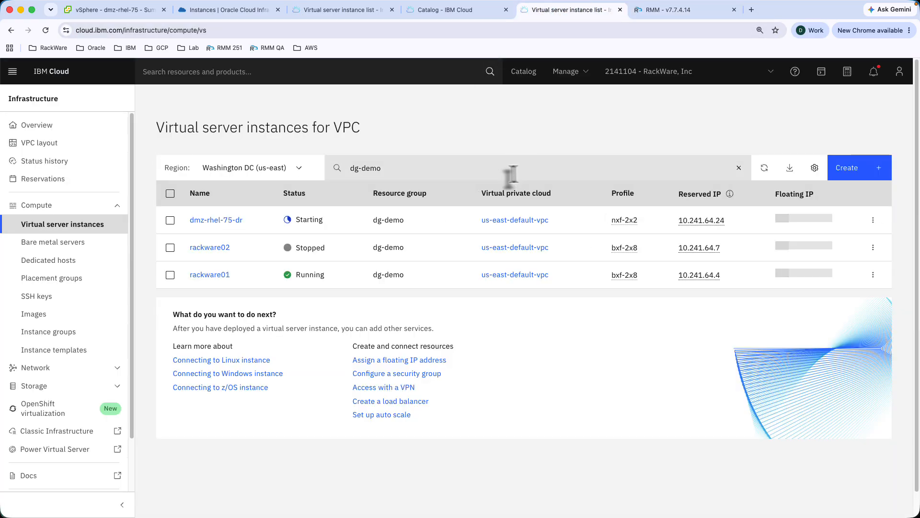
left_click(671, 7)
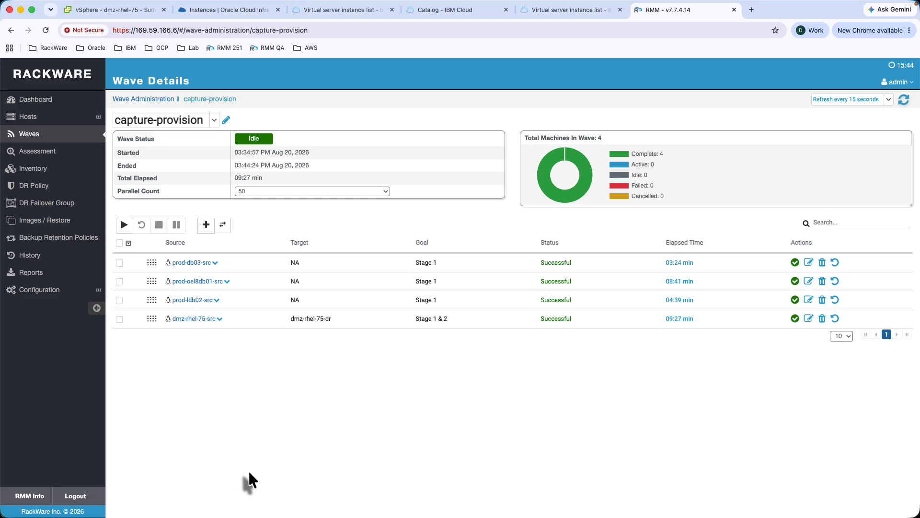
- Zoom the browser to 110% and bring up the empty DR Policy list
key("super+equal")
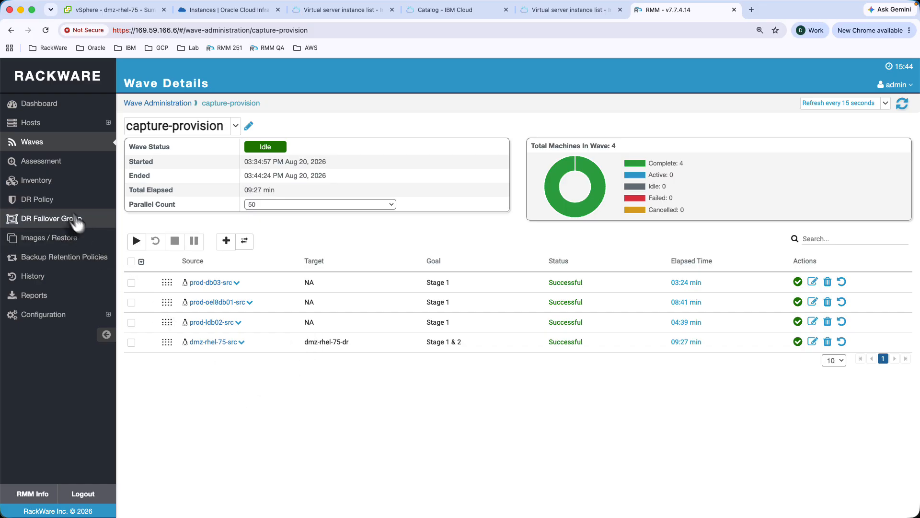
left_click(48, 209)
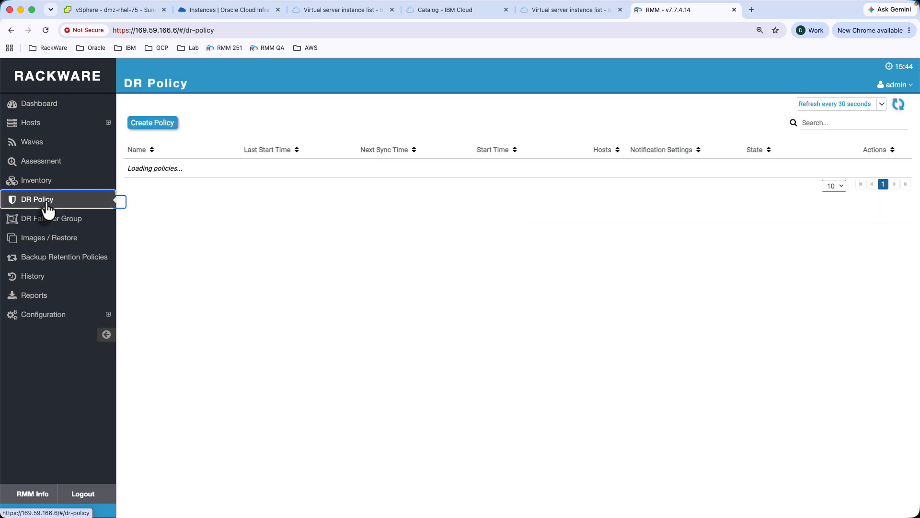
- Start a new DR policy named Cold_DR with Parallel Sync Count 0
left_click(155, 125)
left_click(520, 122)
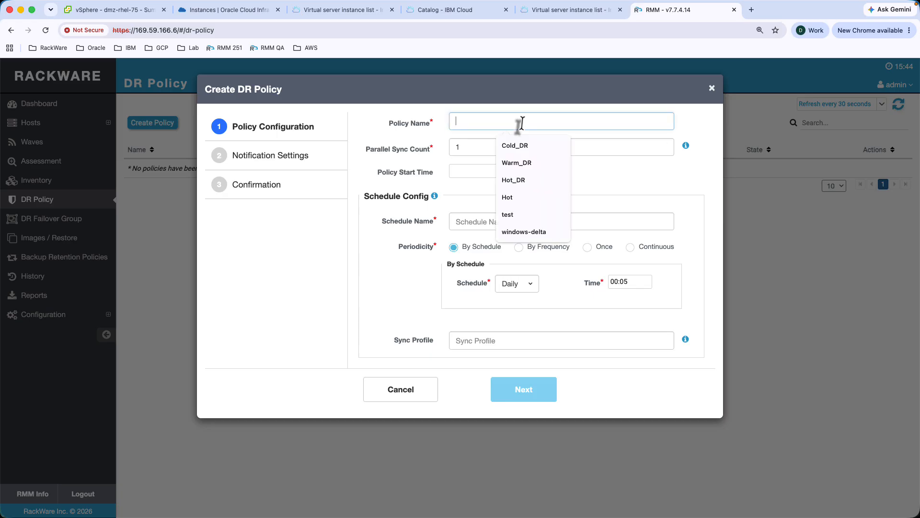
left_click(519, 149)
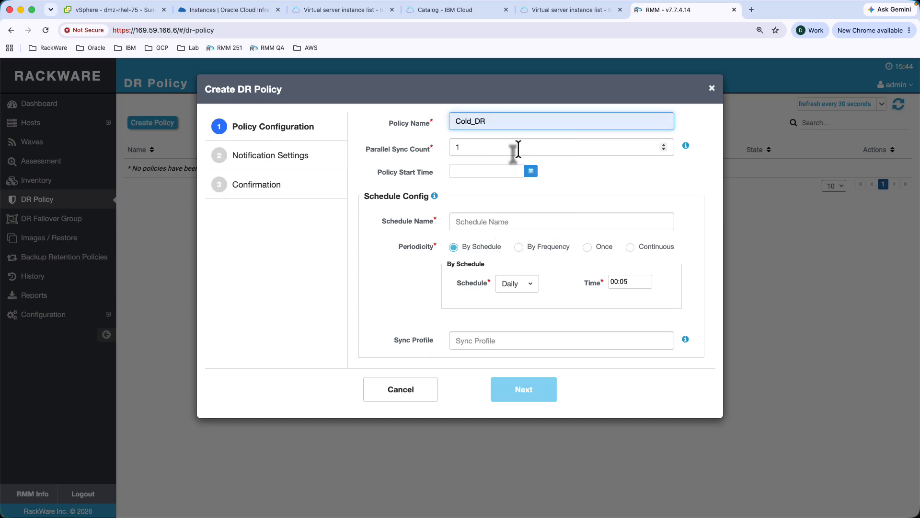
left_click(626, 148)
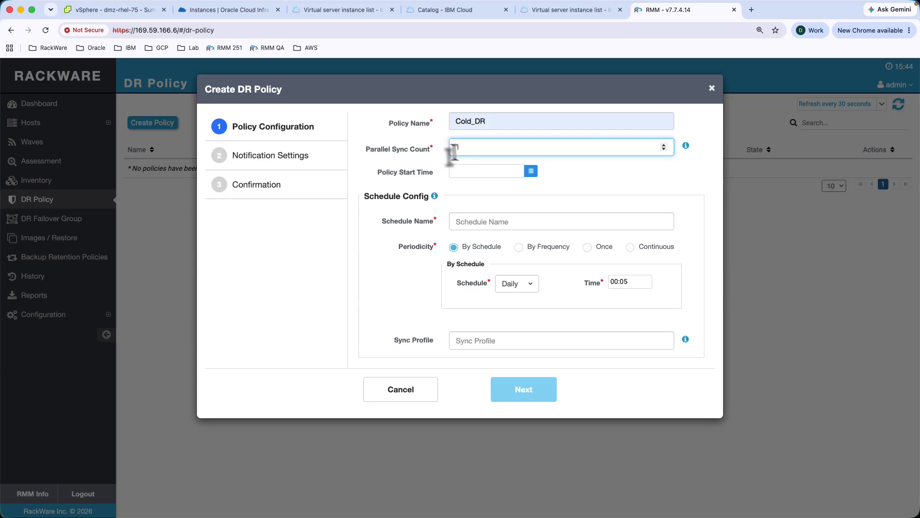
left_click(667, 150)
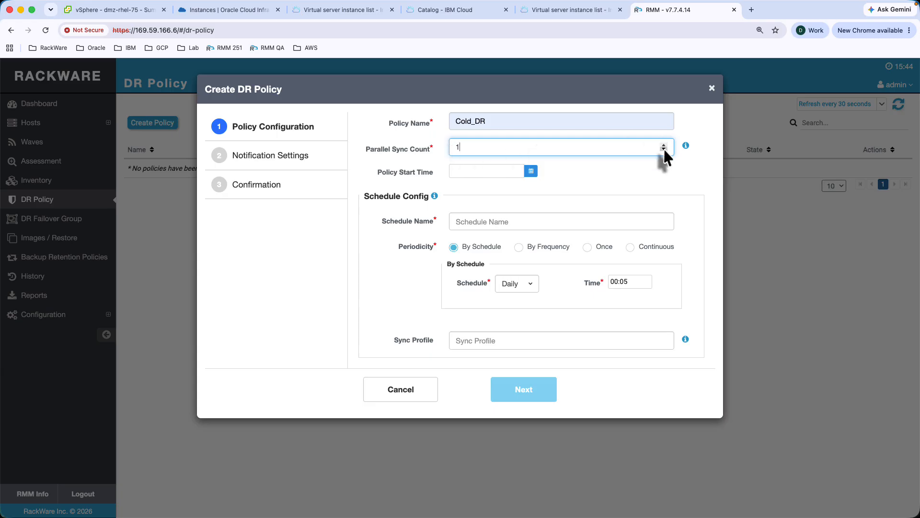
- Give Cold_DR the RPO_30 schedule repeating by frequency every 30 minutes
left_click(484, 222)
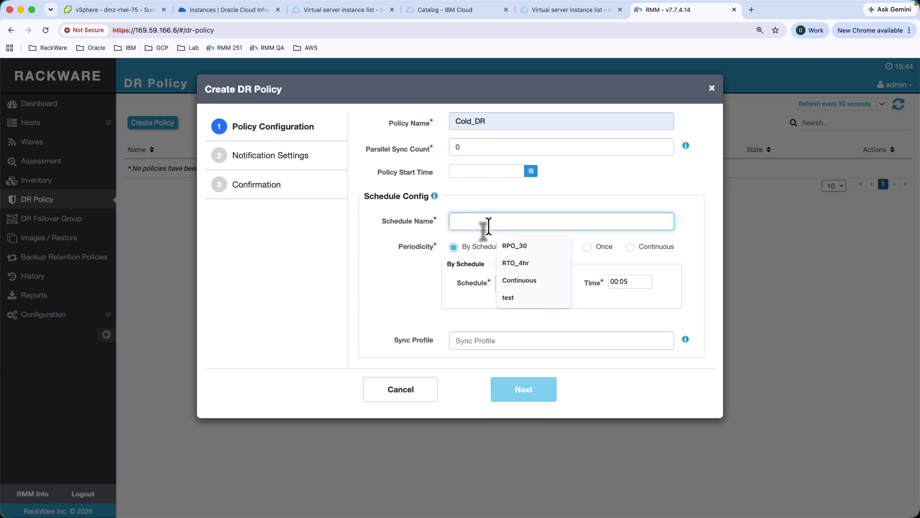
left_click(509, 248)
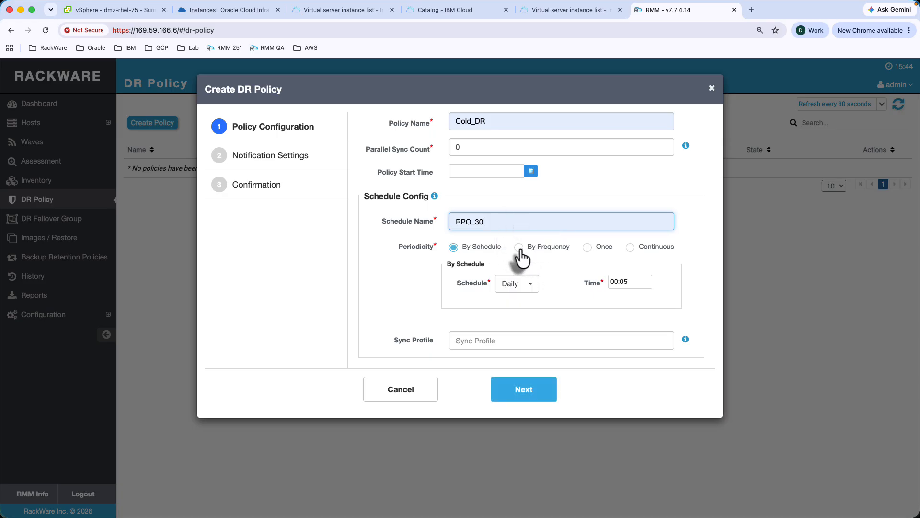
left_click(519, 248)
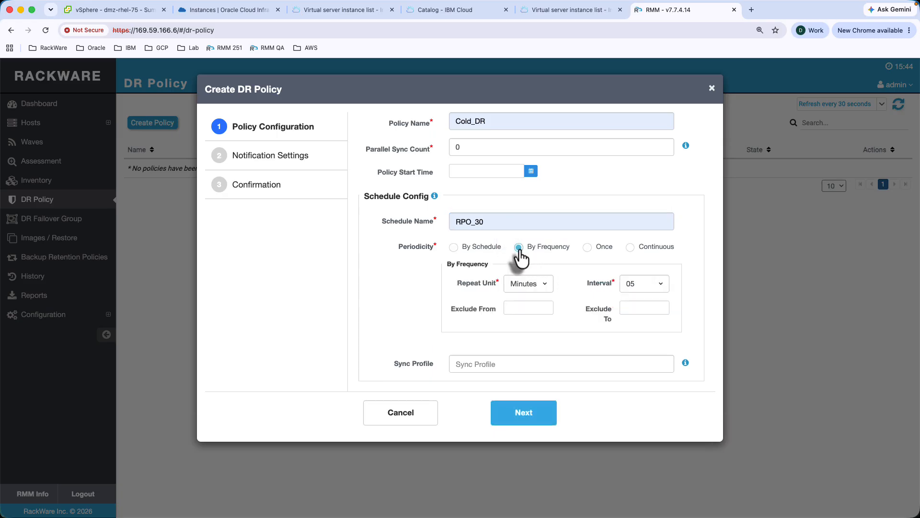
left_click(661, 286)
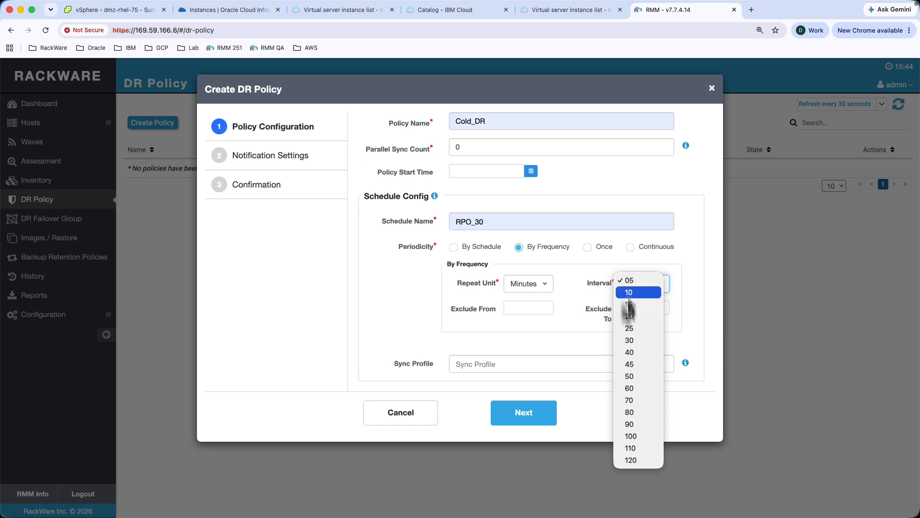
left_click(629, 345)
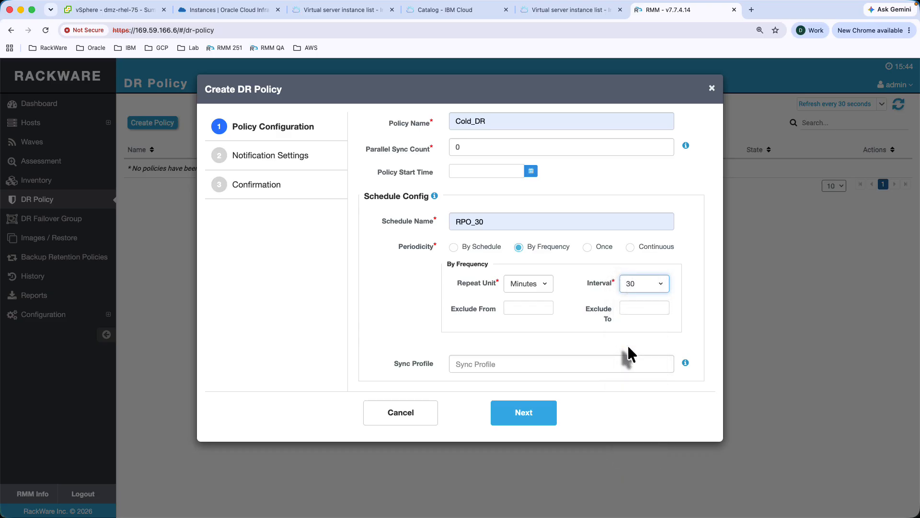
left_click(529, 422)
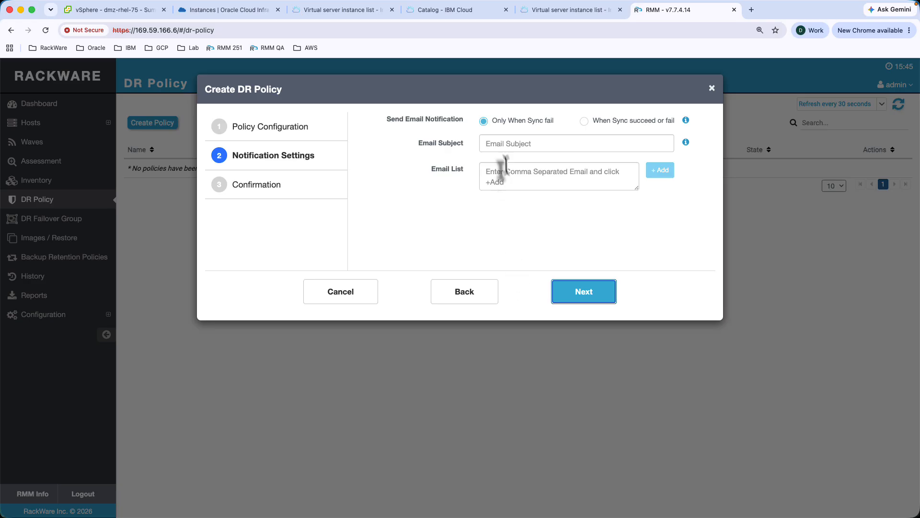
- Add a notification e-mail address for failure alerts and create the Cold_DR policy
left_click(497, 175)
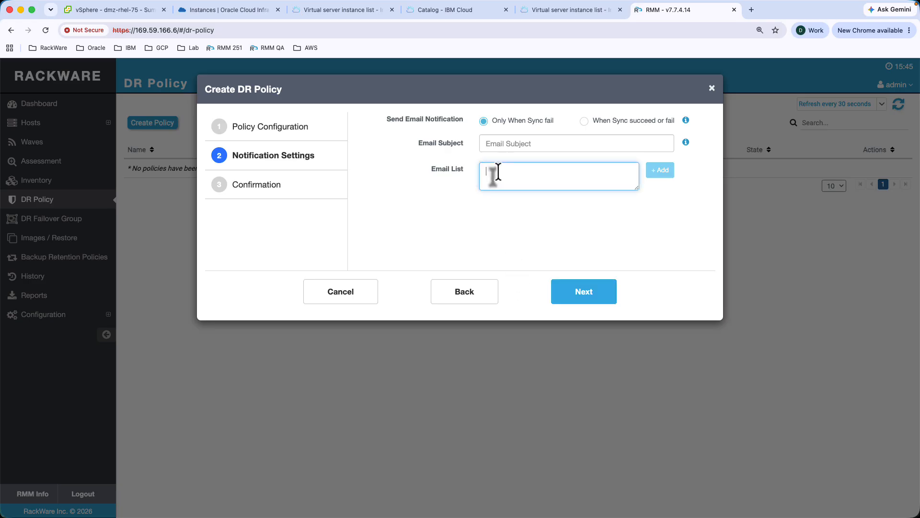
left_click(660, 170)
left_click(583, 292)
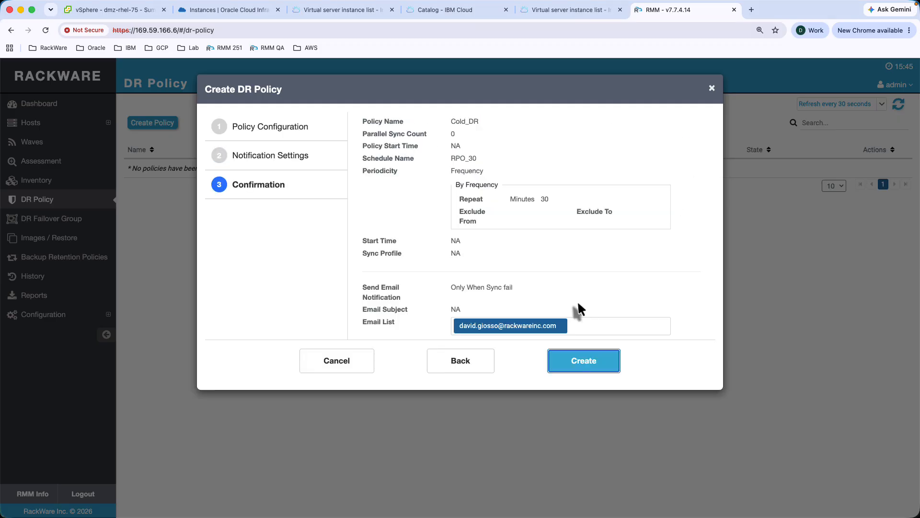
left_click(587, 359)
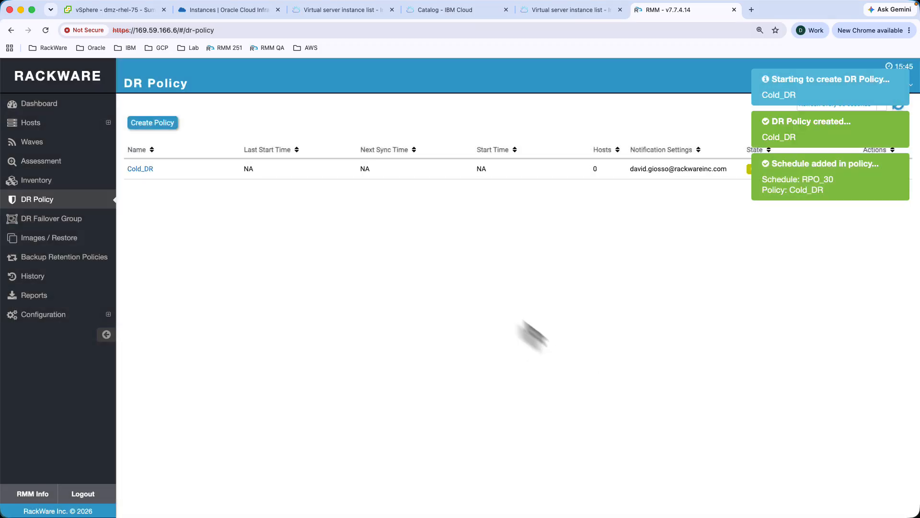
- Apply Cold_DR to the cold-dr tagged hosts prod-db03-src, prod-oel8db01-src and prod-ldb02-src, then turn it on now
left_click(140, 171)
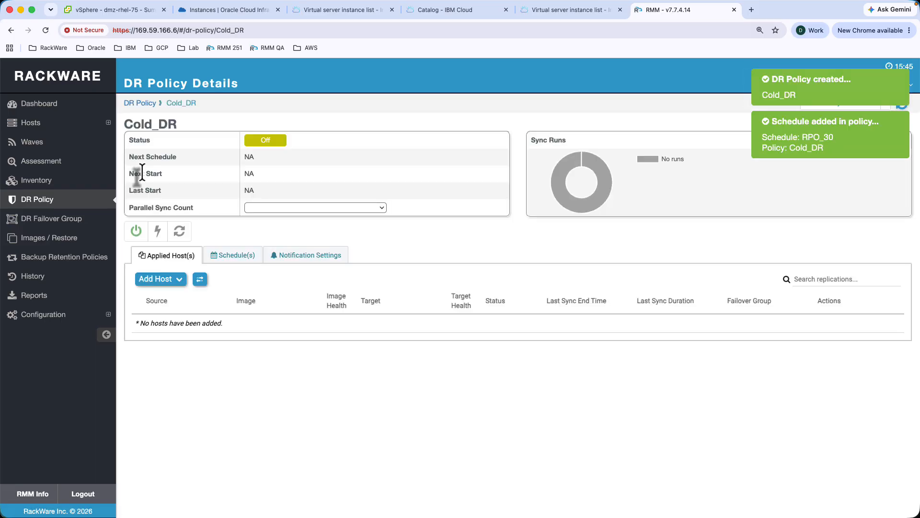
left_click(178, 279)
left_click(179, 295)
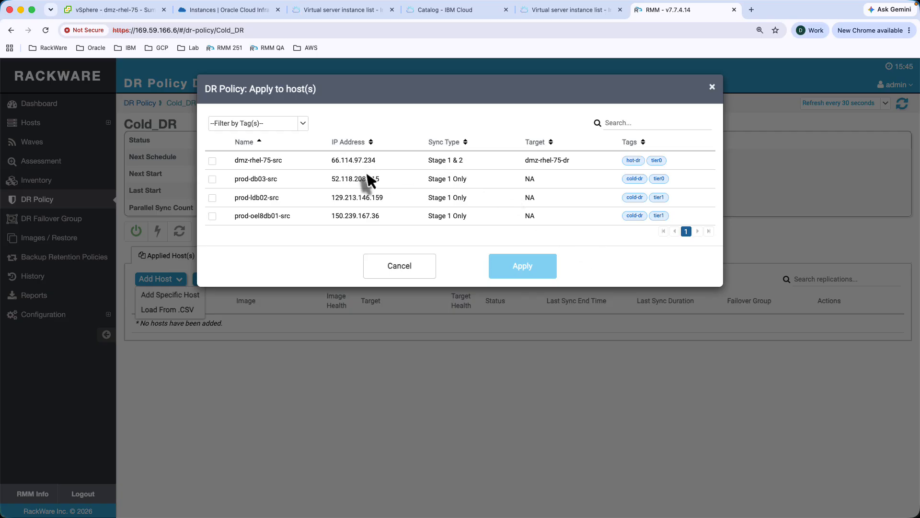
left_click(302, 126)
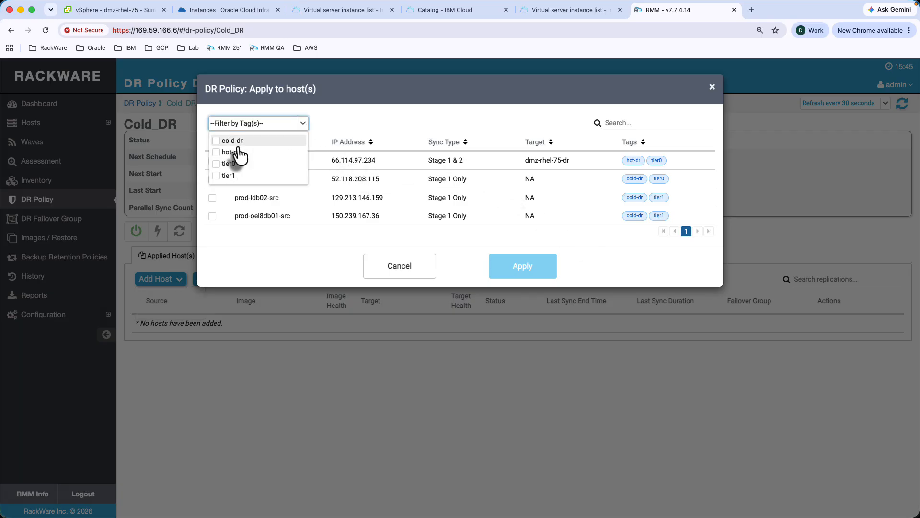
left_click(217, 142)
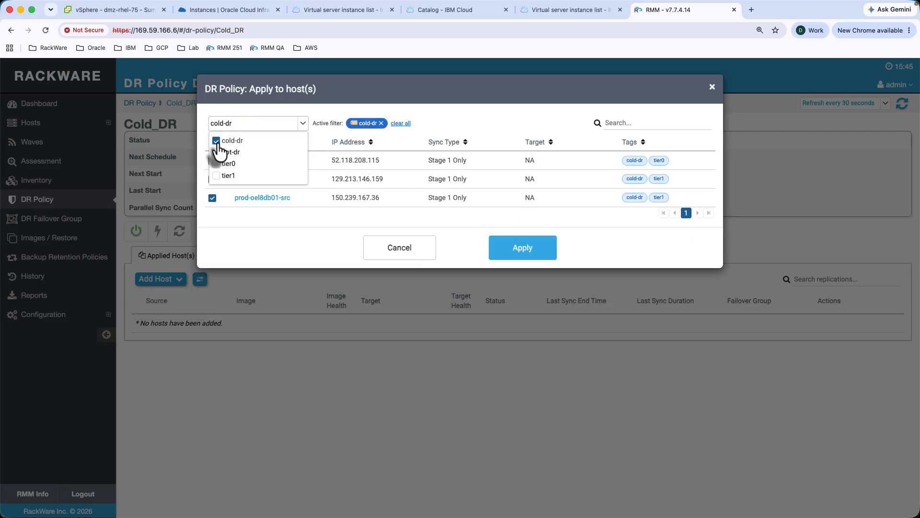
left_click(247, 261)
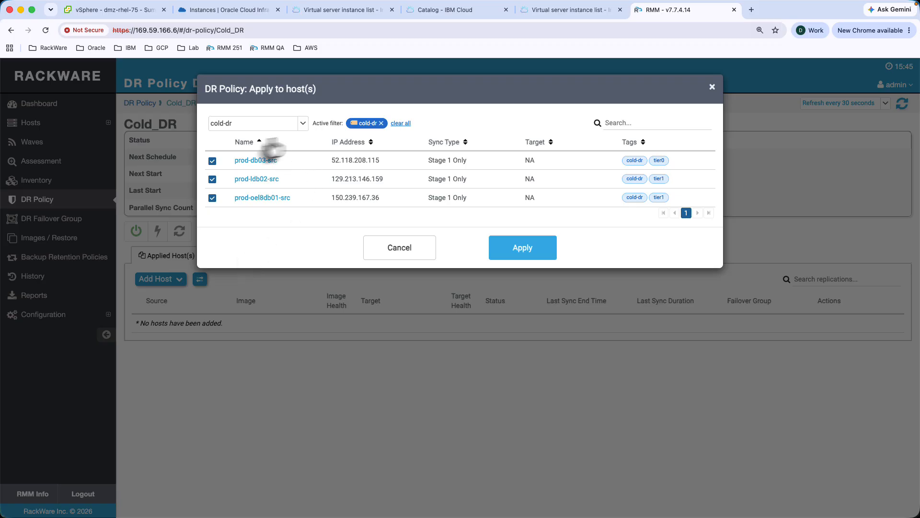
left_click(531, 253)
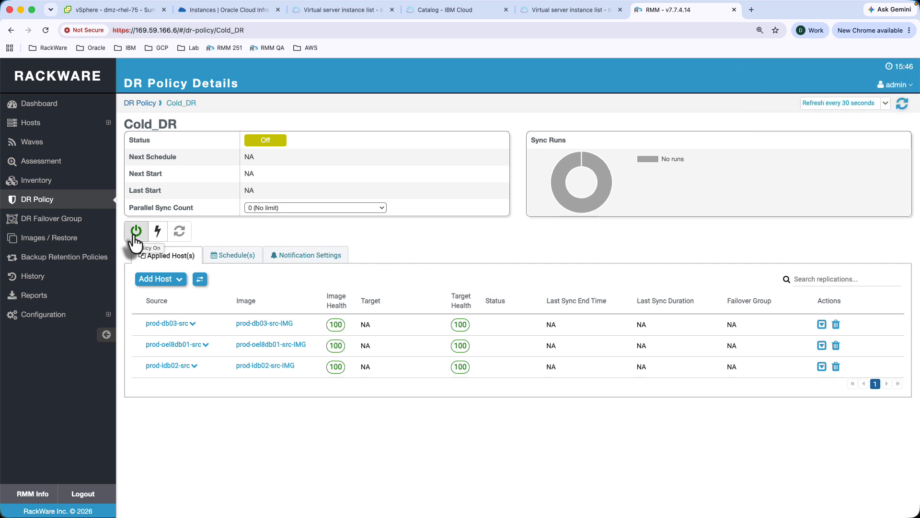
left_click(134, 235)
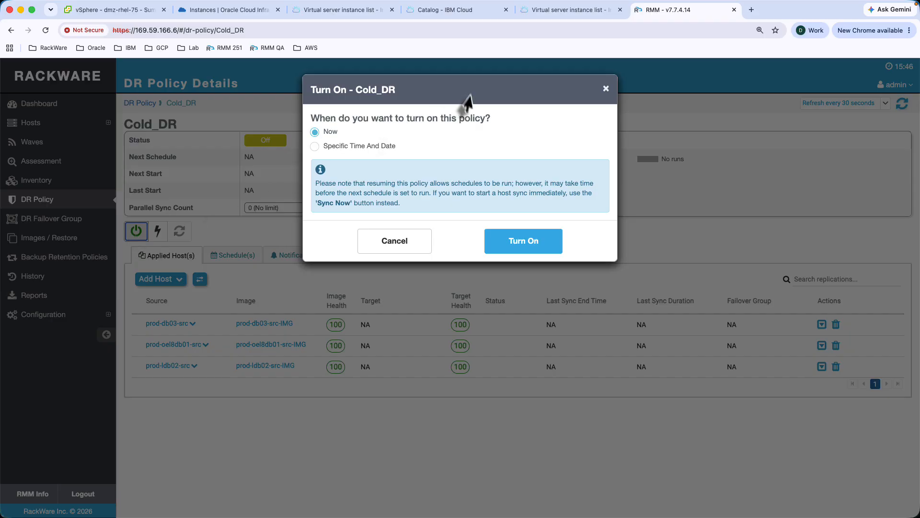
left_click(522, 235)
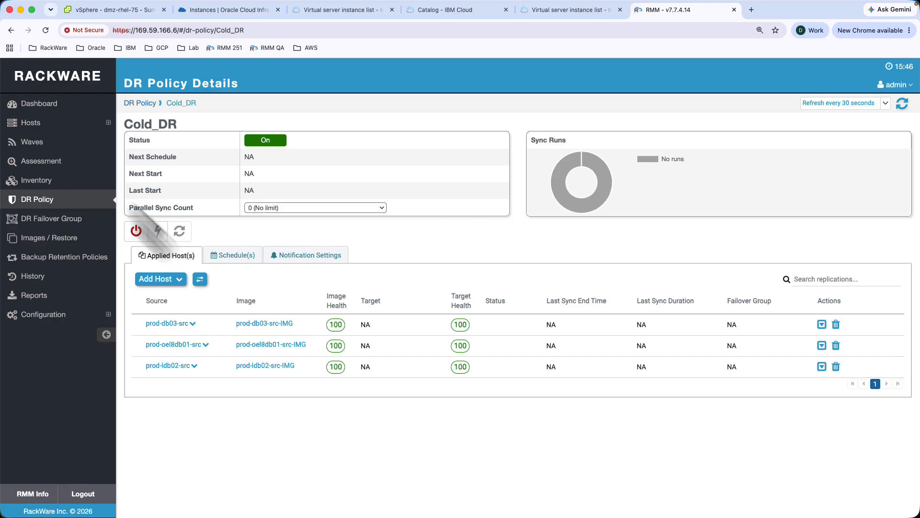
- Create the Hot_DR policy with schedule RPO_30 repeating every 30 minutes
left_click(141, 107)
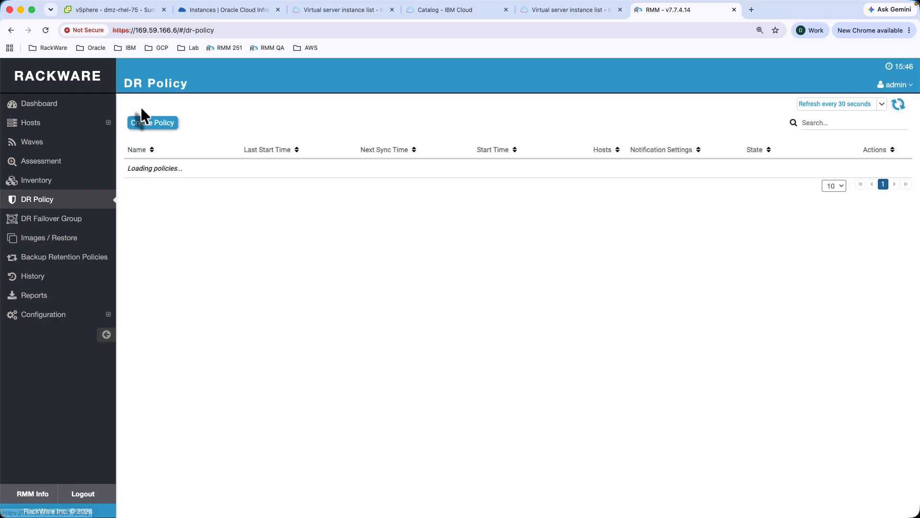
left_click(156, 120)
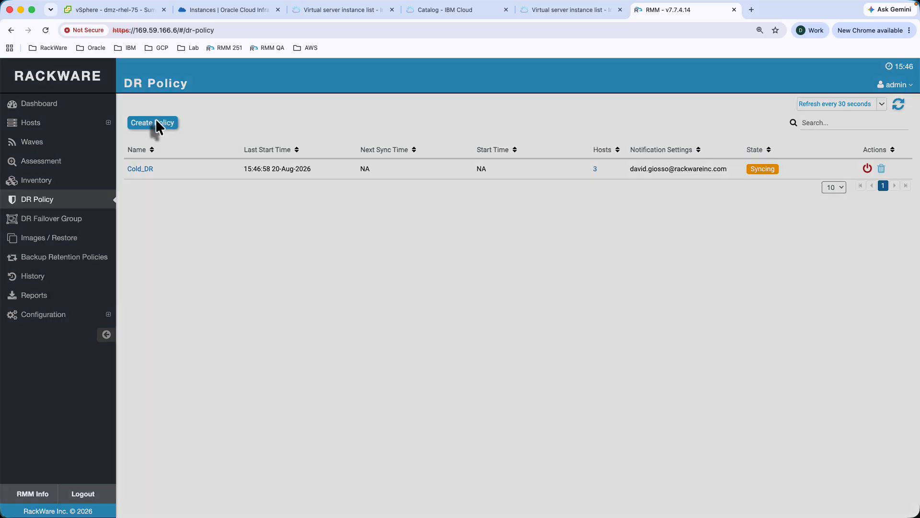
left_click(497, 126)
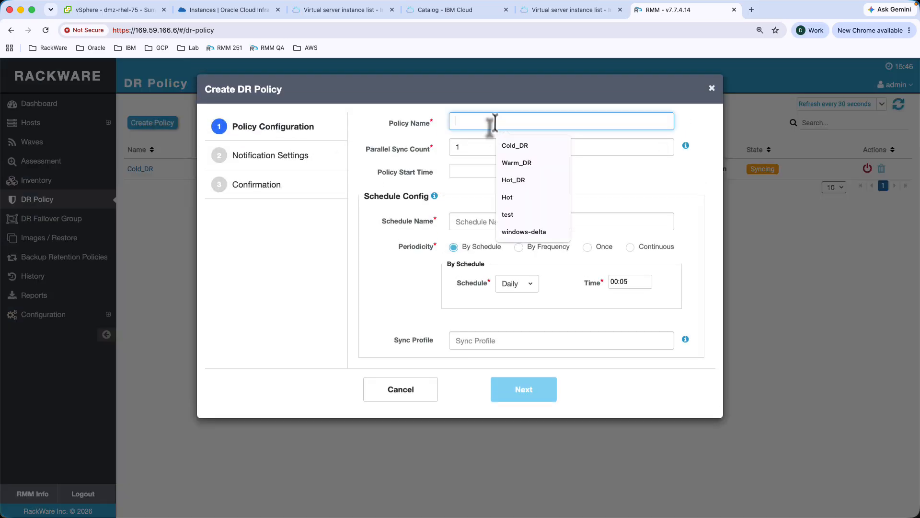
left_click(505, 181)
left_click(493, 225)
left_click(508, 281)
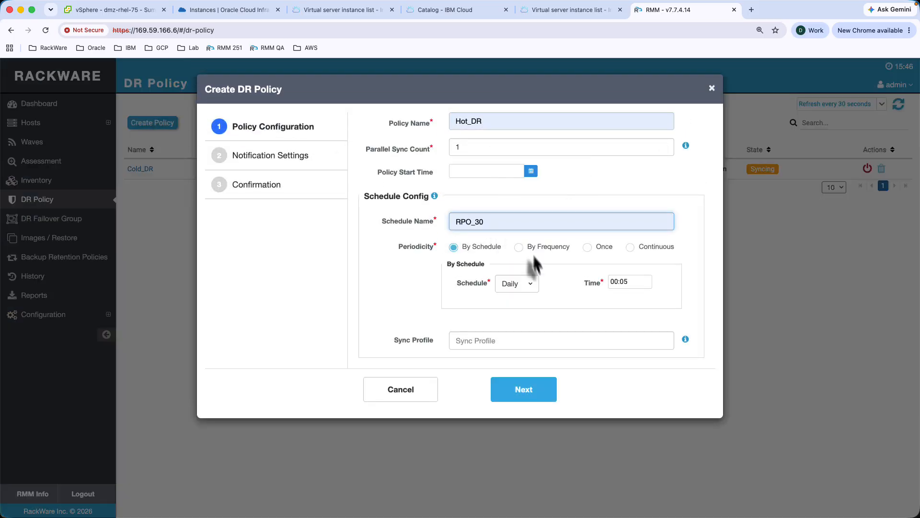
left_click(532, 247)
left_click(658, 284)
left_click(631, 340)
left_click(530, 413)
left_click(594, 300)
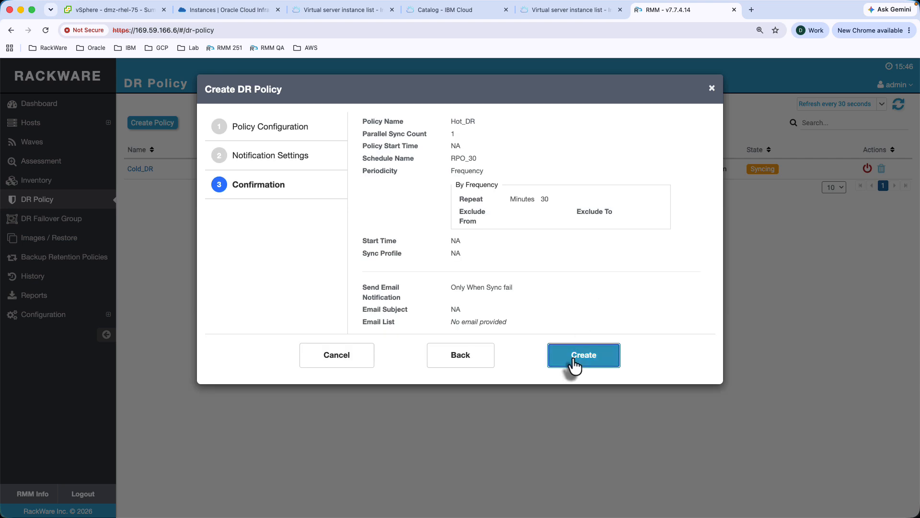
left_click(573, 356)
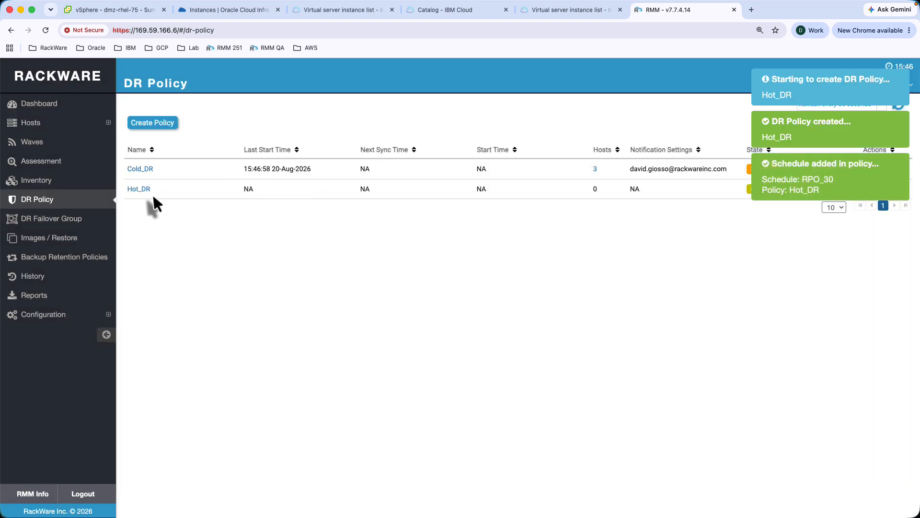
- Apply Hot_DR to the specific host dmz-rhel-75-src
left_click(140, 190)
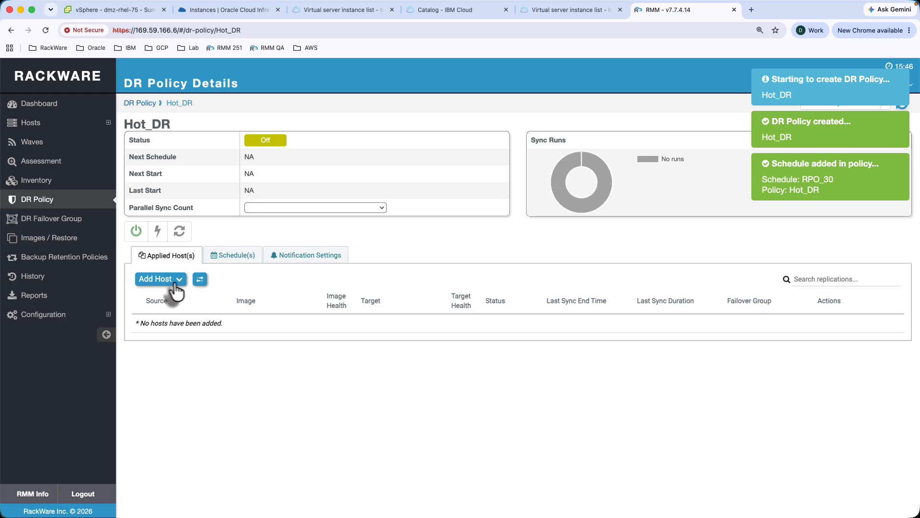
left_click(179, 285)
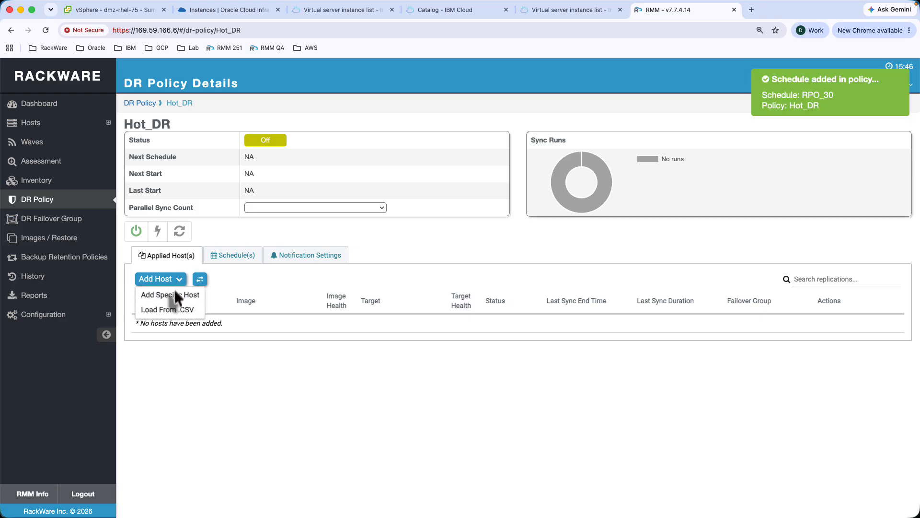
left_click(174, 294)
left_click(212, 162)
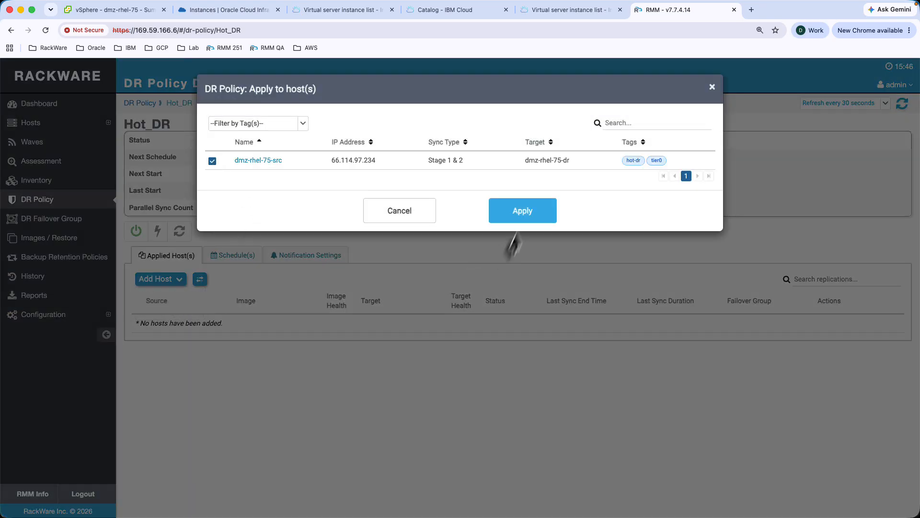
left_click(523, 214)
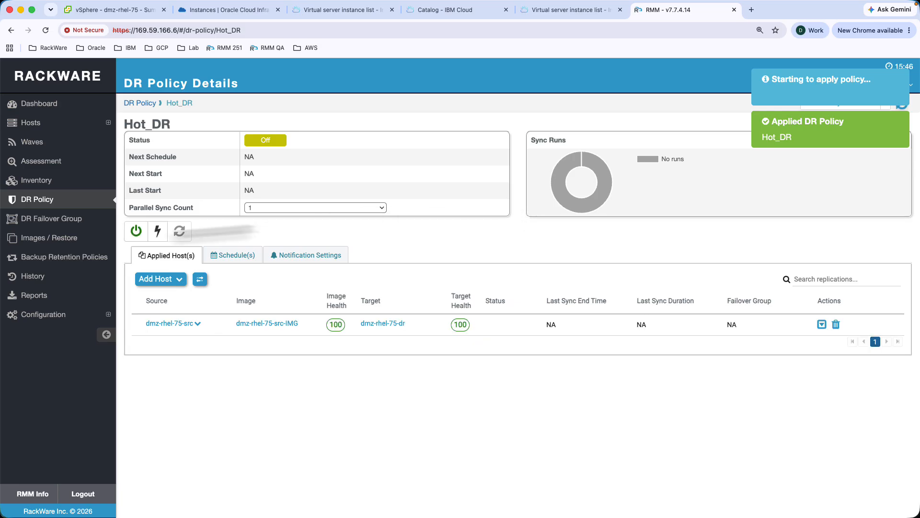
- Turn the Hot_DR policy on now from the DR policy list
left_click(42, 202)
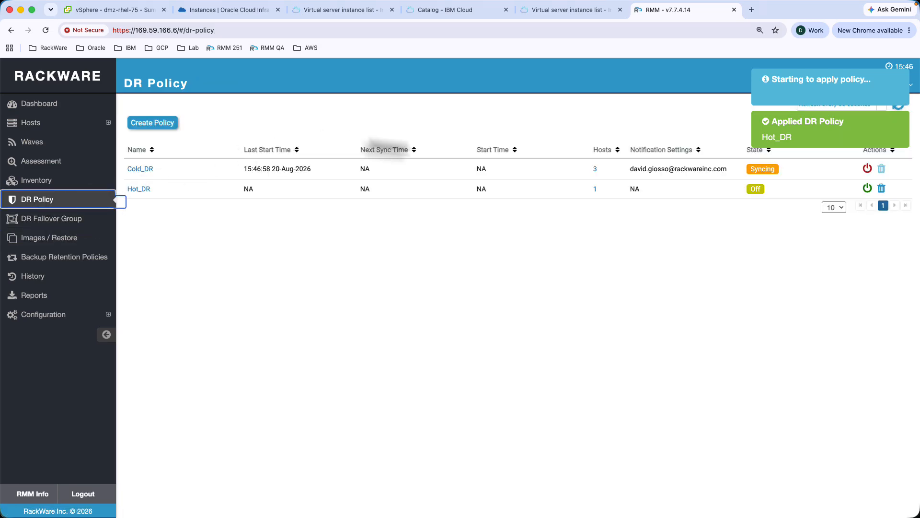
left_click(868, 189)
left_click(518, 250)
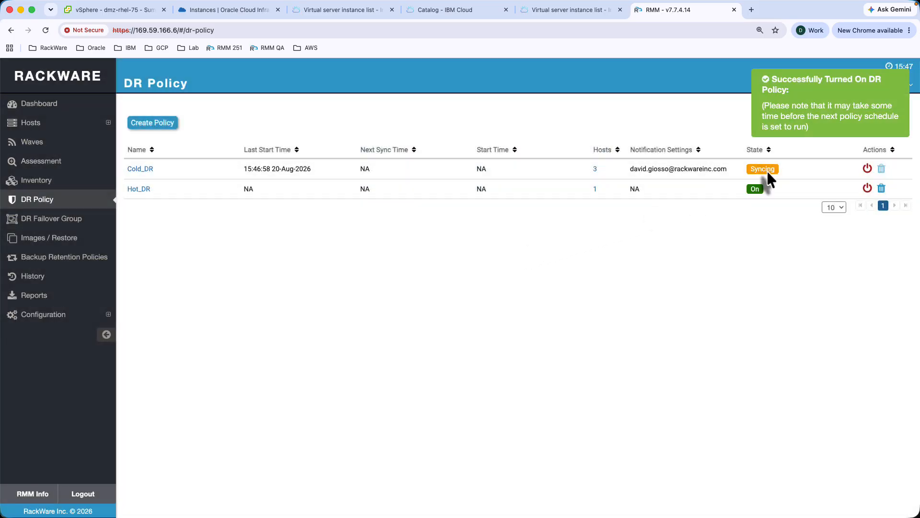
left_click(140, 169)
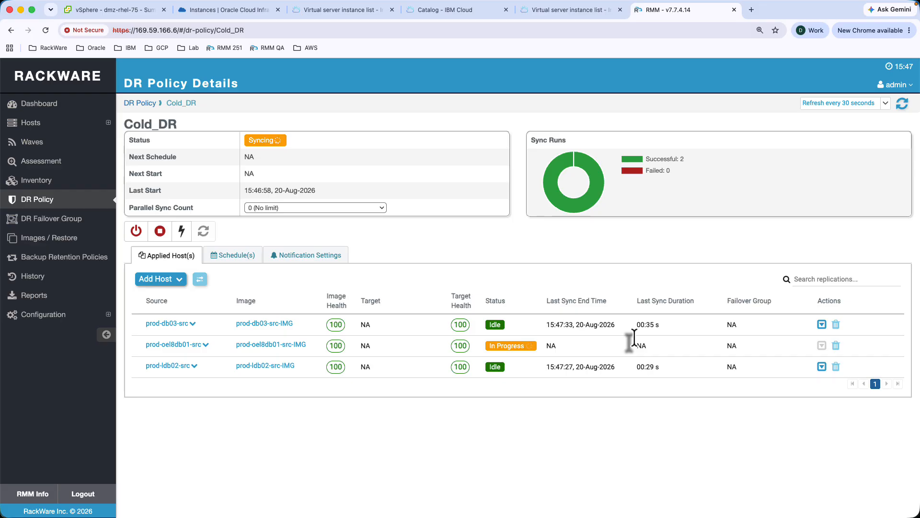
left_click_drag(636, 367, 658, 368)
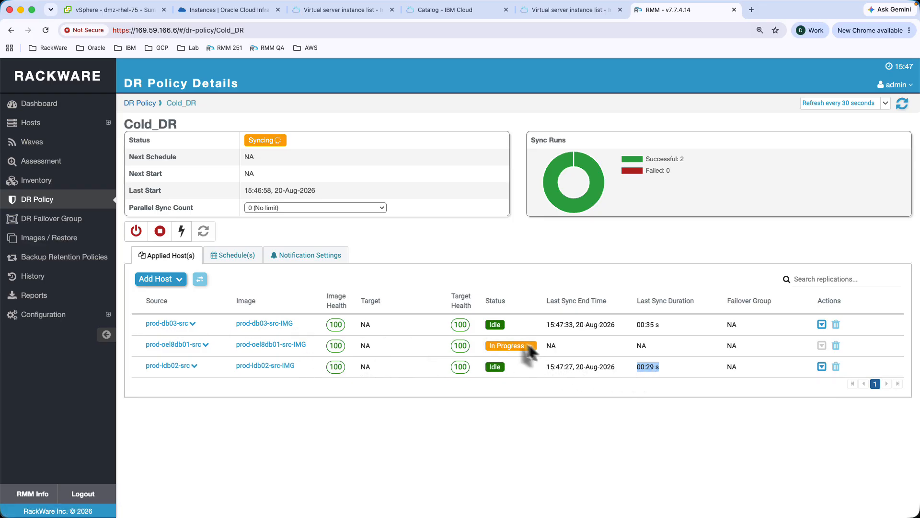
left_click(23, 202)
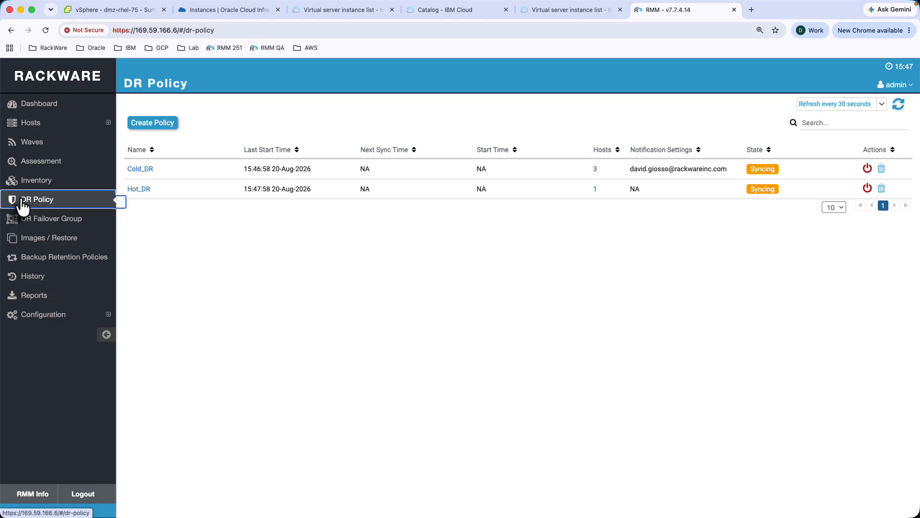
- Start retention policy Hourly_01 with a 1-hour short-term interval and 24-hour short-term window
left_click(44, 267)
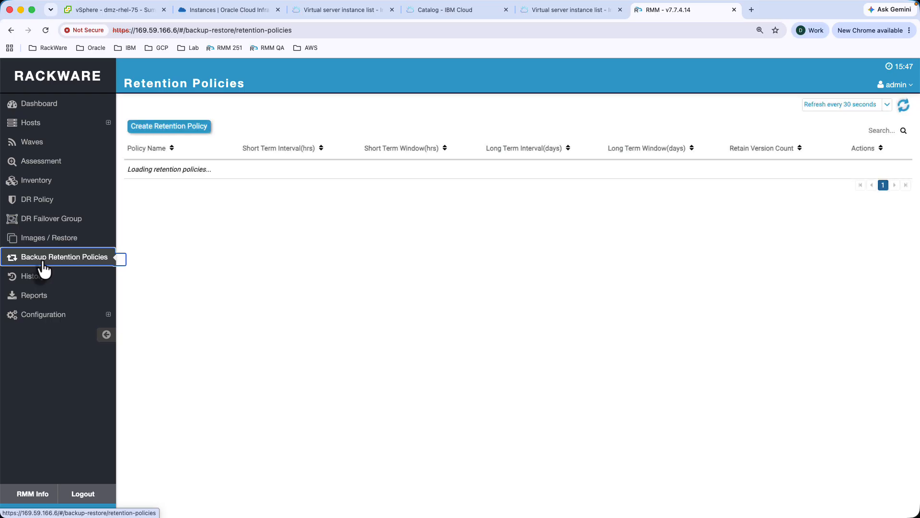
left_click(167, 127)
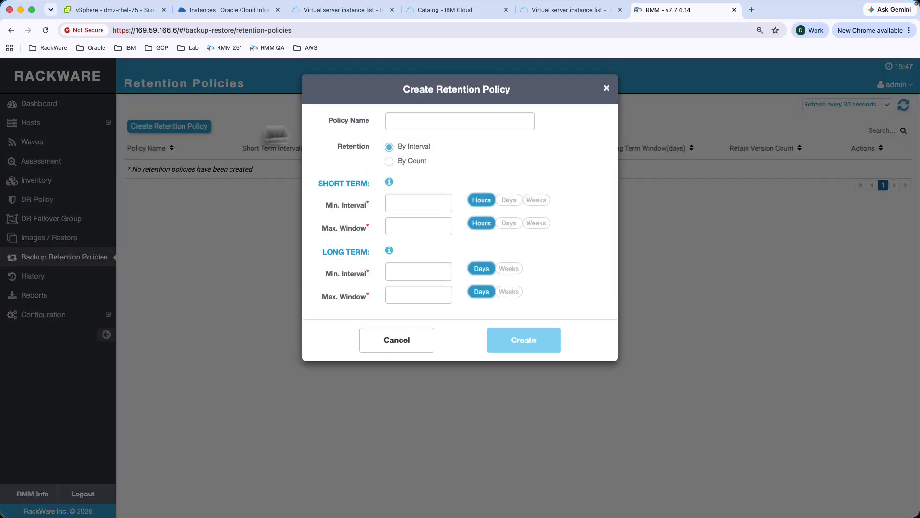
left_click(407, 123)
type("Hour")
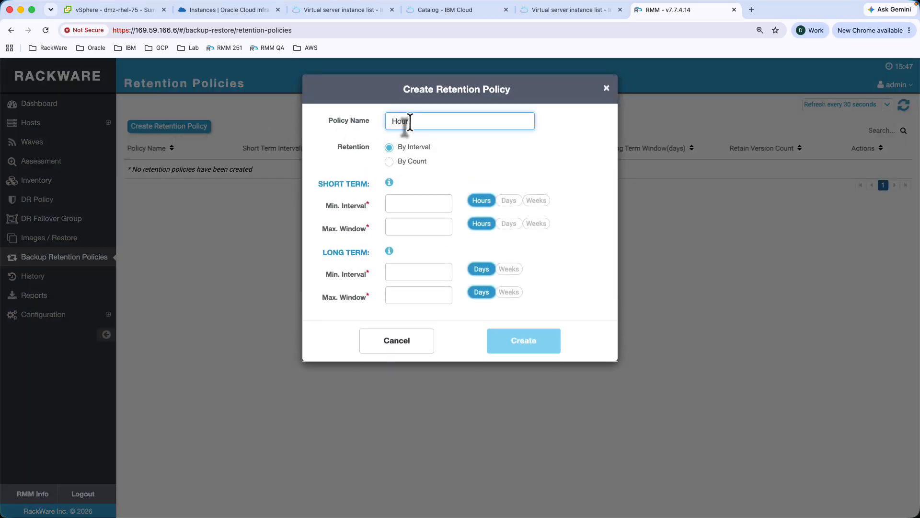
type("ly_01")
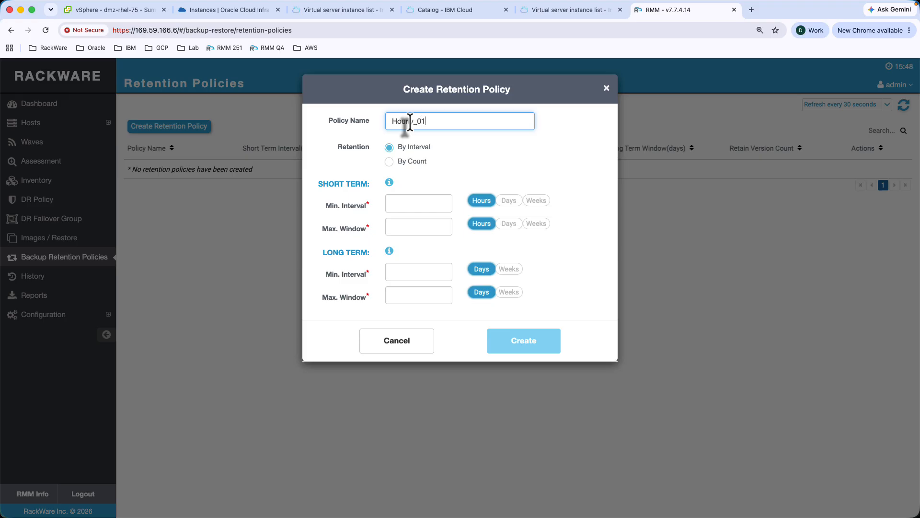
left_click(406, 203)
type("1")
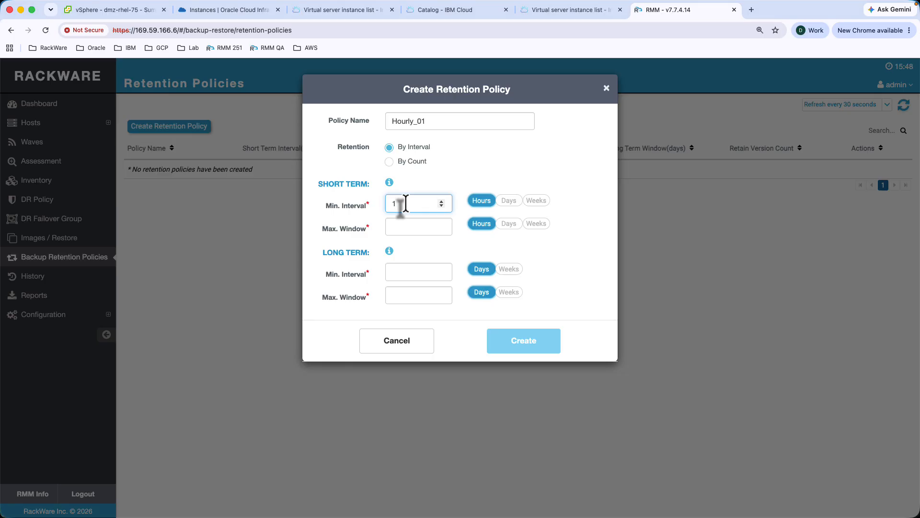
left_click(399, 226)
type("2")
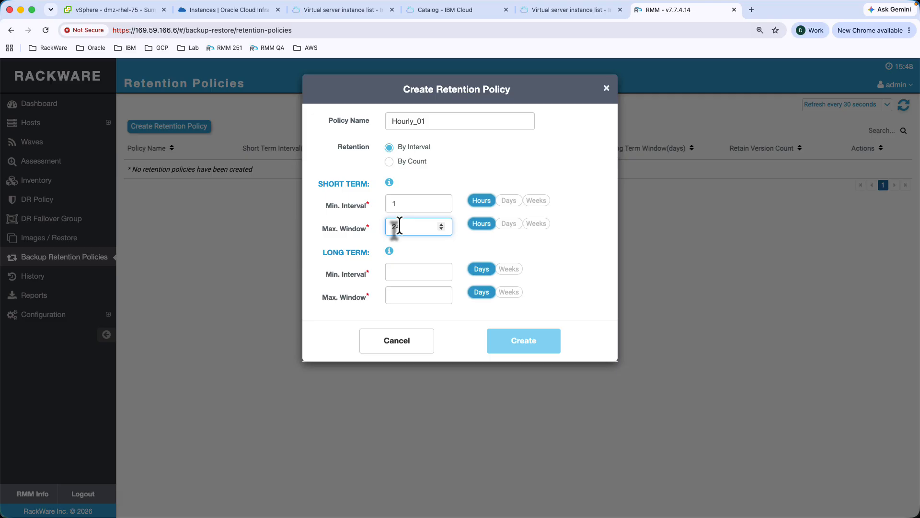
type("4")
- Set the long-term interval to 1 day and window to 45 days, then create Hourly_01
left_click(394, 273)
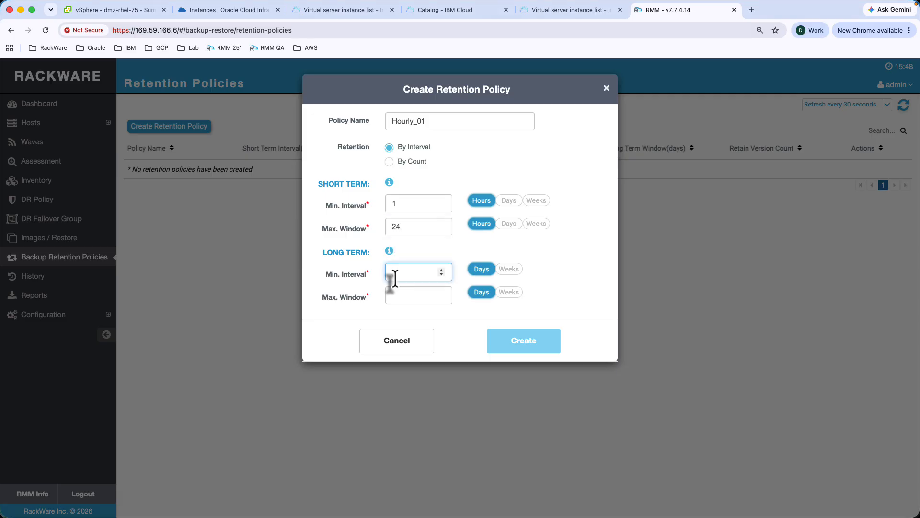
type("1")
left_click(396, 296)
type("45")
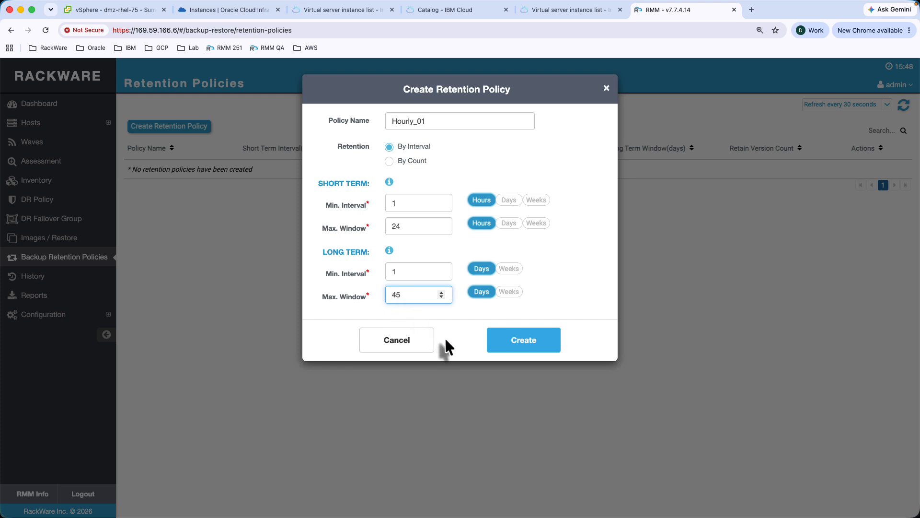
left_click(520, 344)
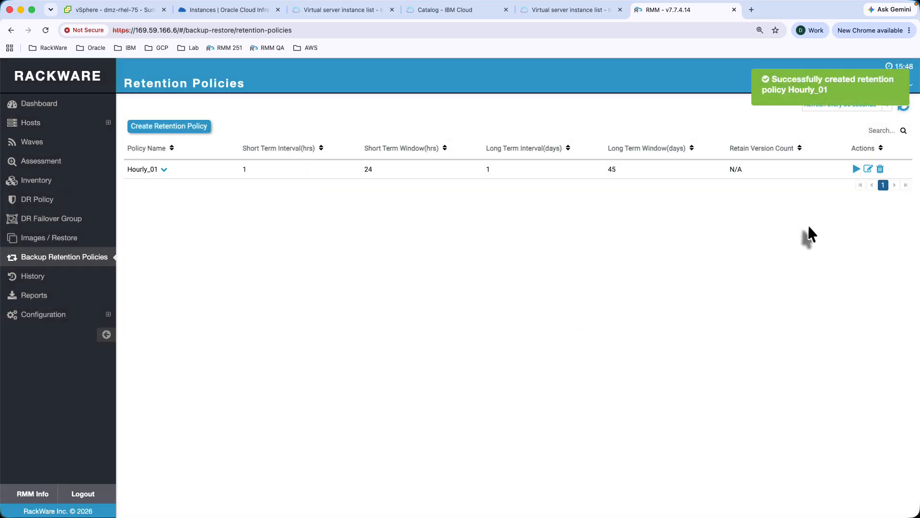
- Apply Hourly_01 to all four images, including dmz-rhel-75-src-IMG and prod-ldb02-src-IMG
left_click(854, 170)
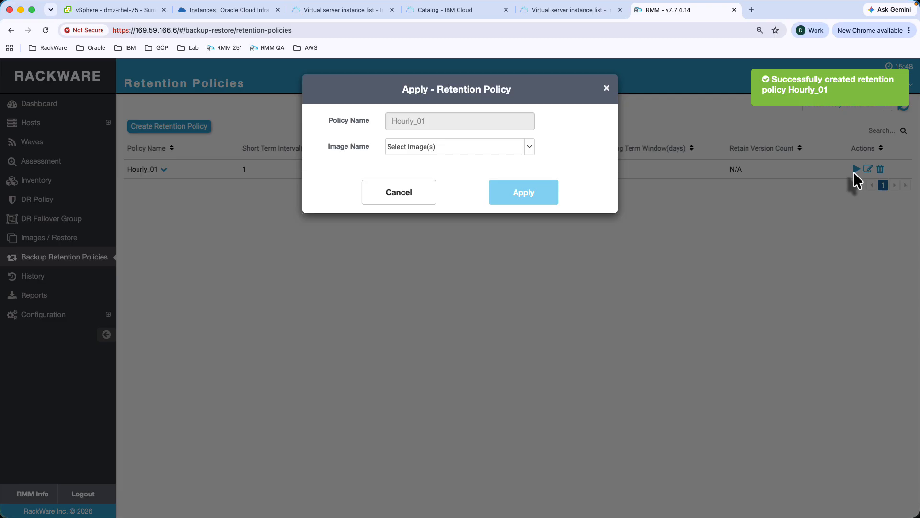
left_click(530, 147)
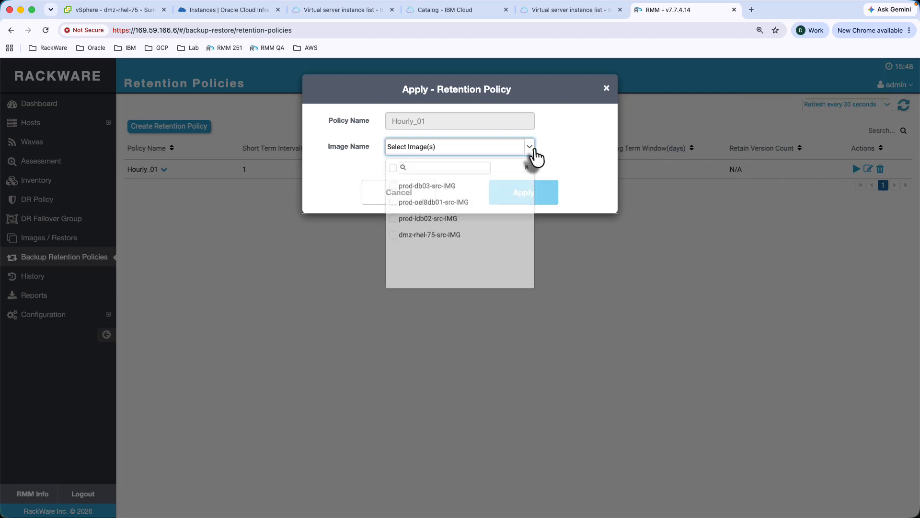
left_click(393, 165)
left_click(549, 225)
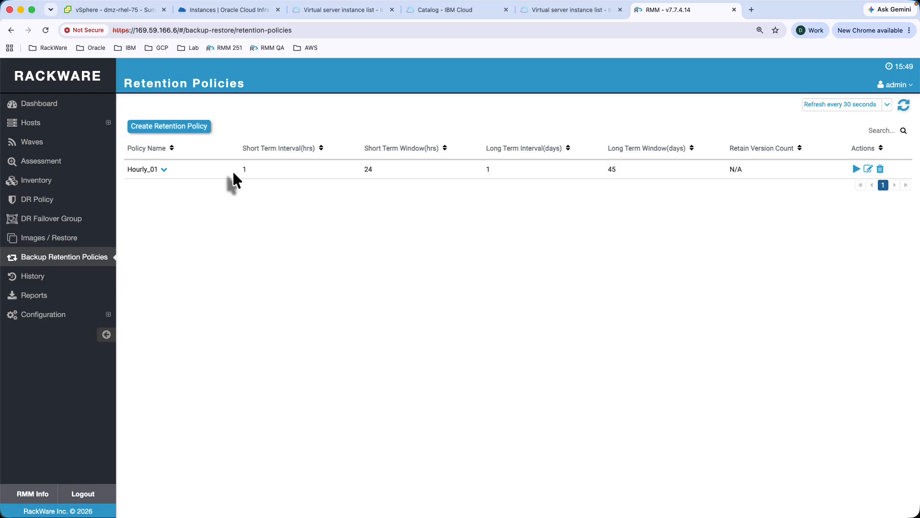
- Expand Hourly_01's summary to check its images, then go to the DR Failover Group page
left_click(164, 169)
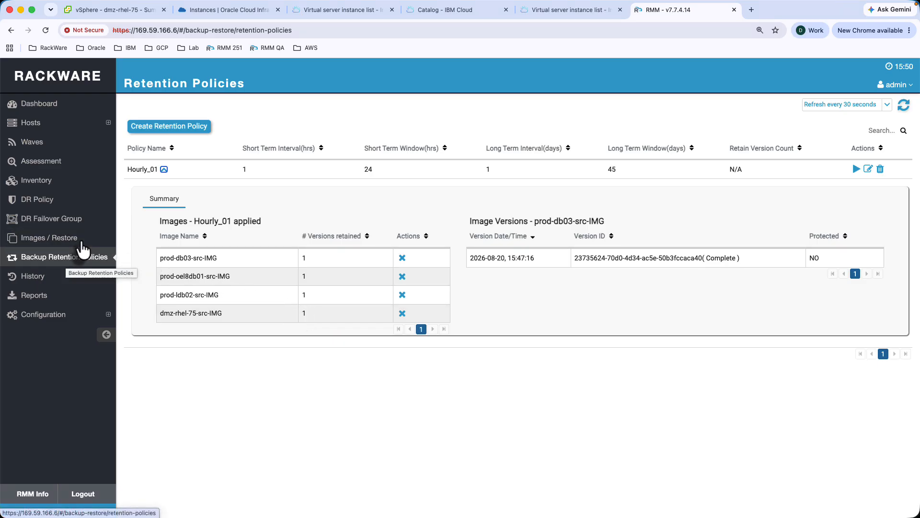
left_click(52, 220)
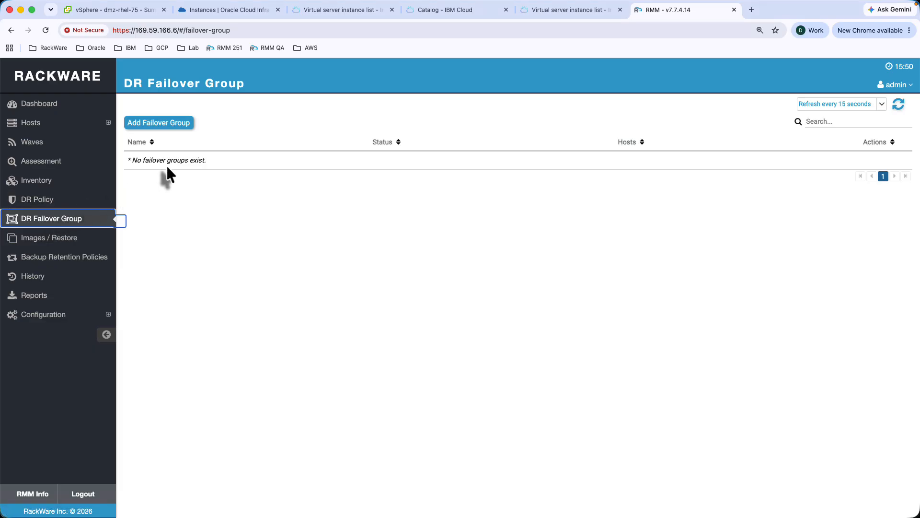
- Begin failover group FailoverGroup_Cold with hosts filtered to the cold-dr tag, then view IBM Cloud's servers
left_click(160, 125)
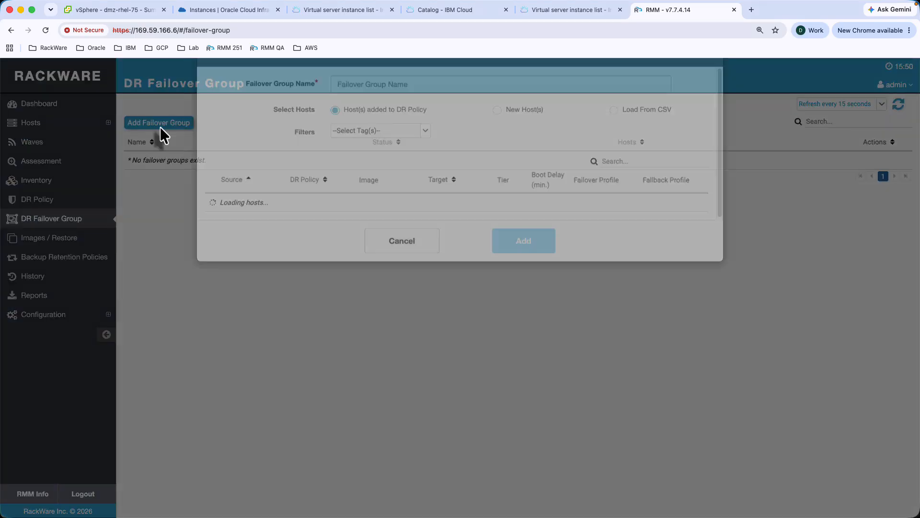
left_click(337, 121)
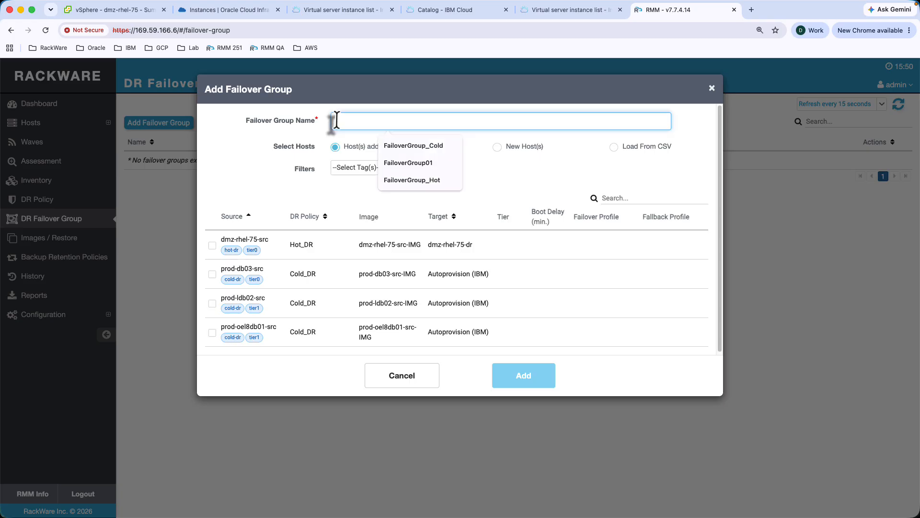
left_click(392, 148)
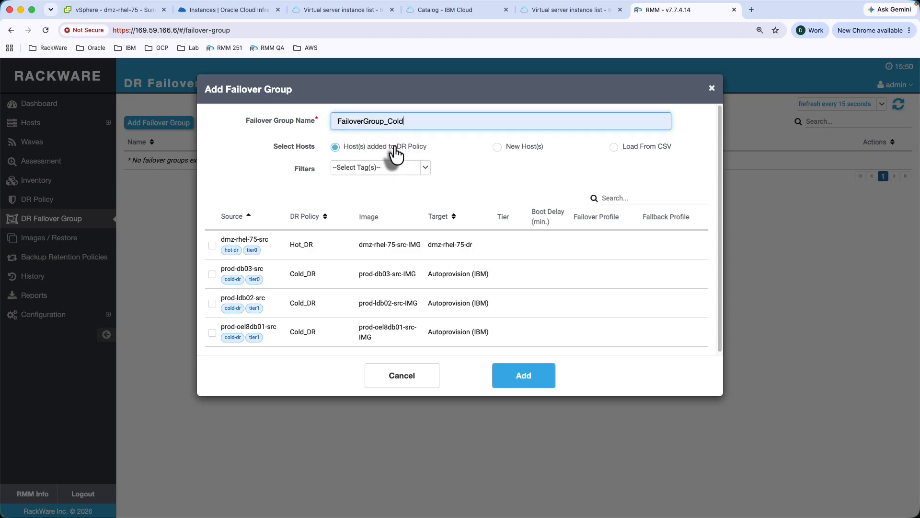
left_click(425, 171)
left_click(341, 185)
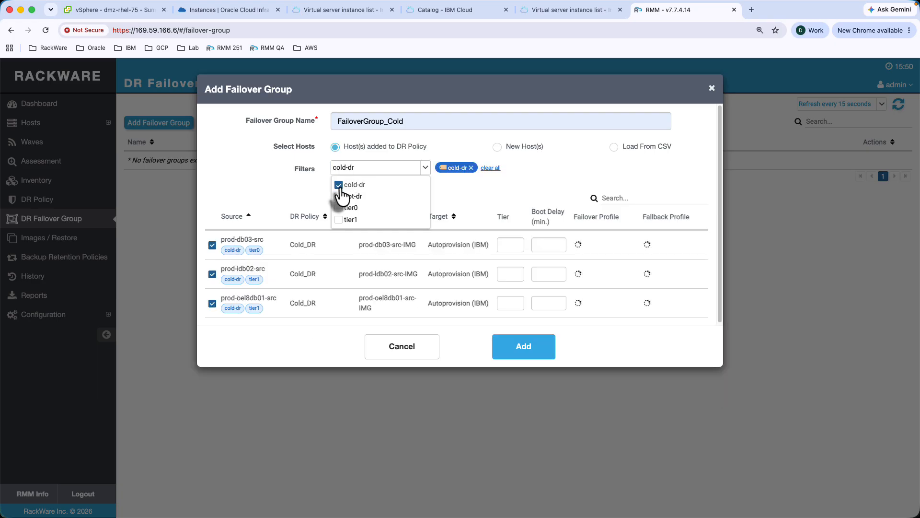
left_click(255, 192)
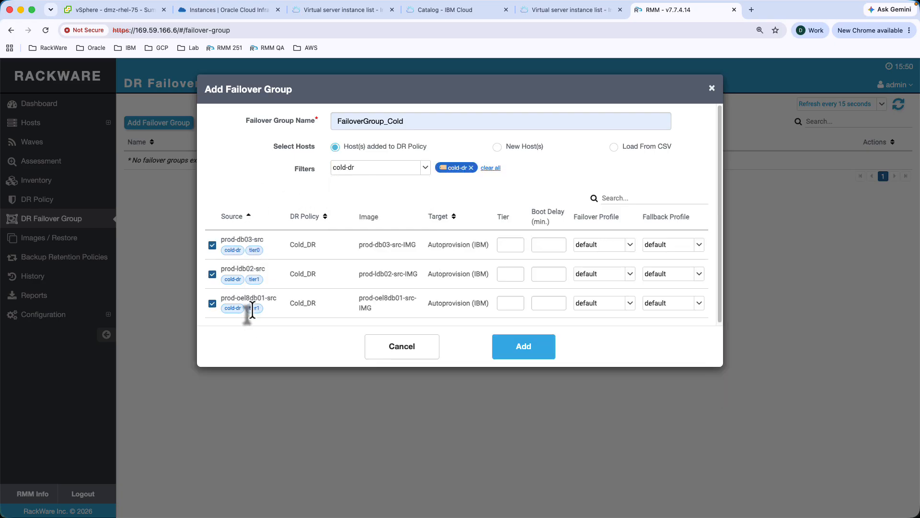
left_click(559, 12)
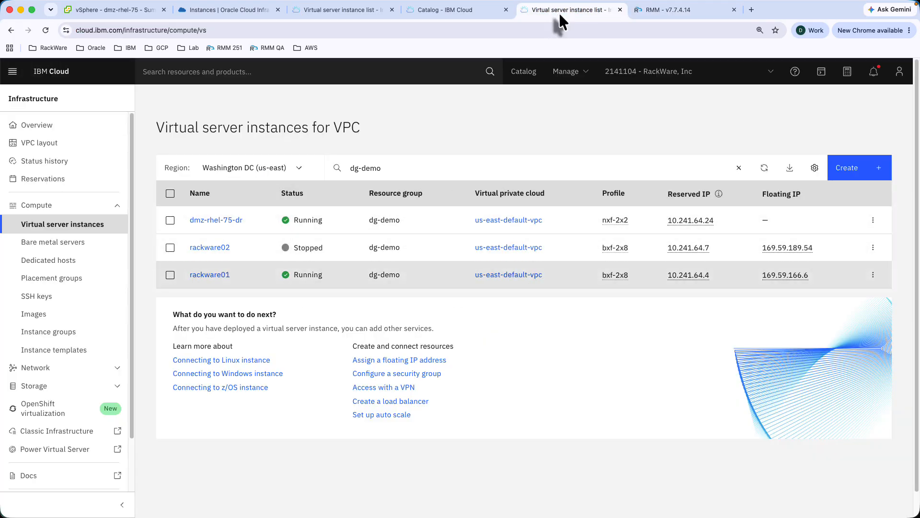
- After reviewing the IBM Cloud VPC instances, return to the FailoverGroup_Cold form in RMM
left_click(669, 10)
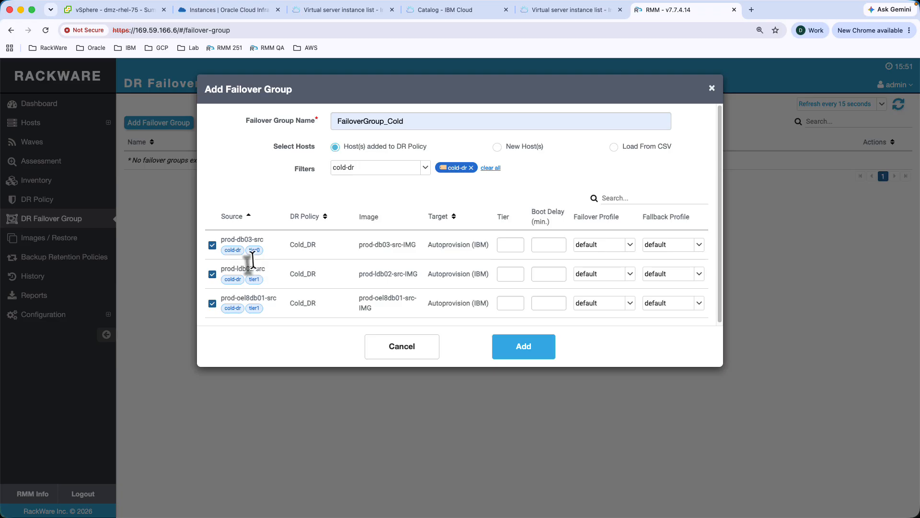
- Try tier values 0 and 1 for prod-db03-src and prod-ldb02-src, clear them, and add FailoverGroup_Cold
left_click(507, 246)
type("0")
left_click(506, 274)
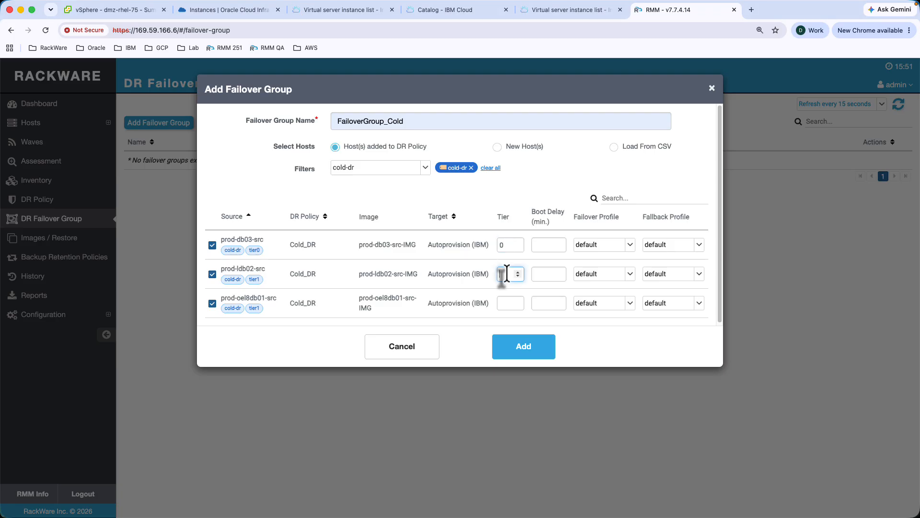
type("1")
left_click_drag(504, 275, 497, 283)
key("BackSpace")
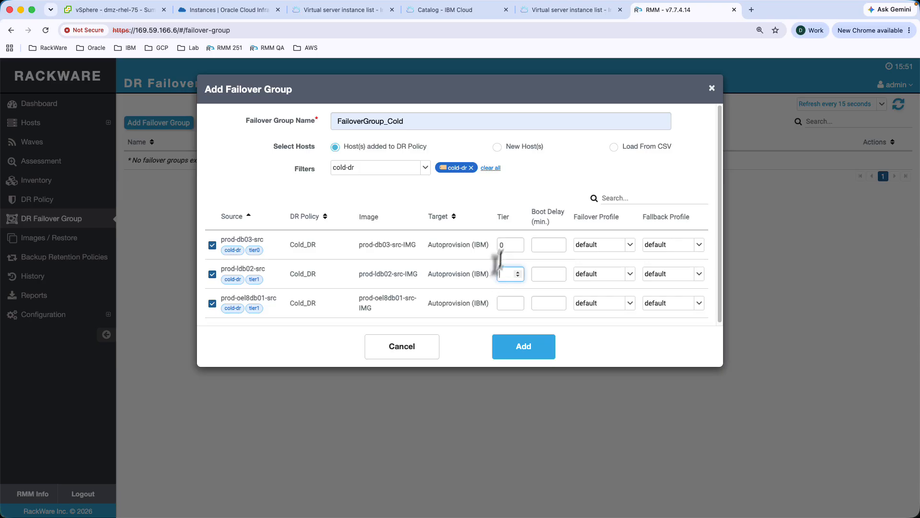
left_click_drag(505, 244, 496, 245)
key("BackSpace")
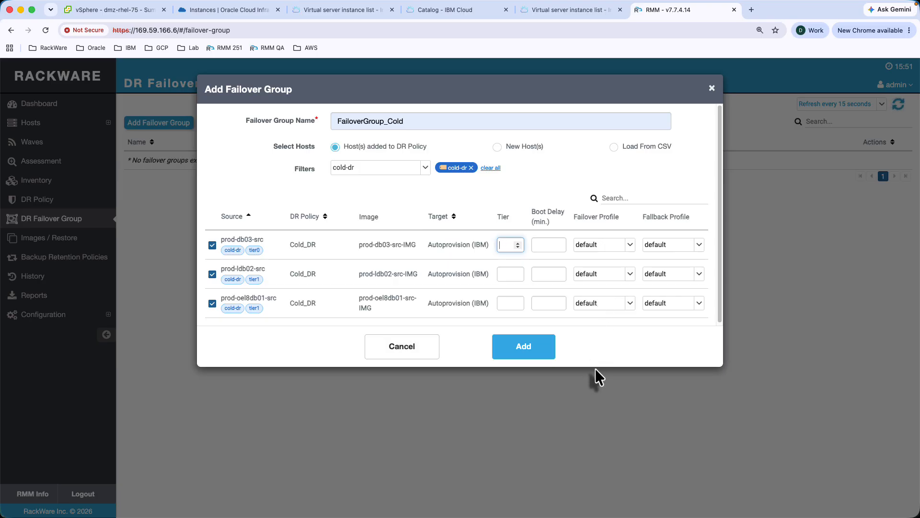
left_click(534, 355)
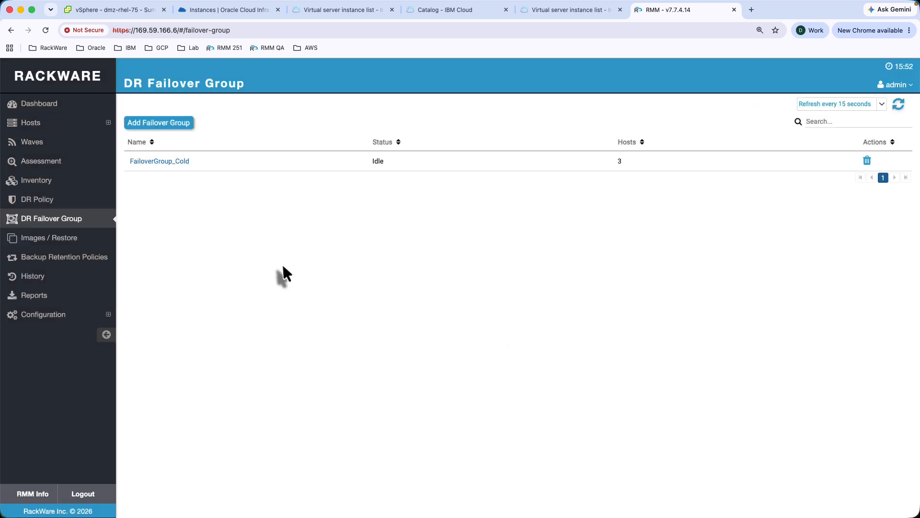
- Add failover group FailoverGroup_Hot containing only host dmz-rhel-75-src
left_click(169, 123)
left_click(354, 120)
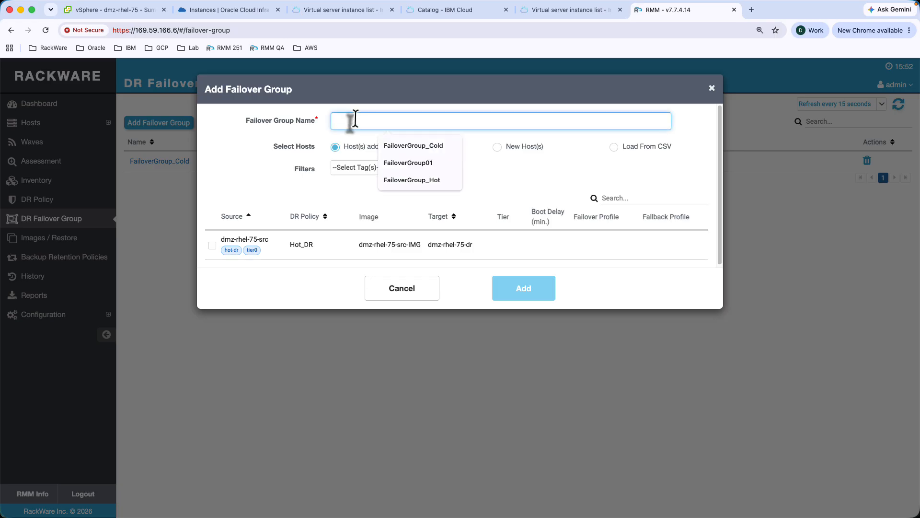
left_click(386, 185)
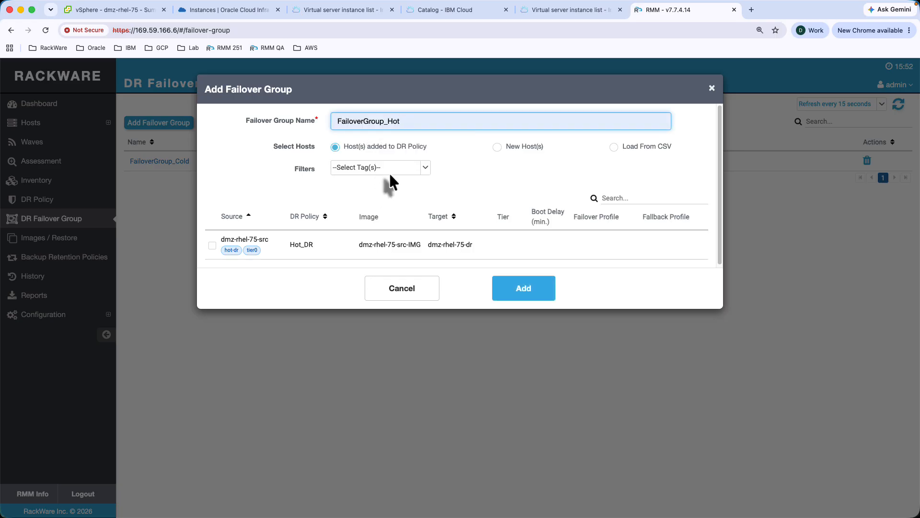
left_click(212, 245)
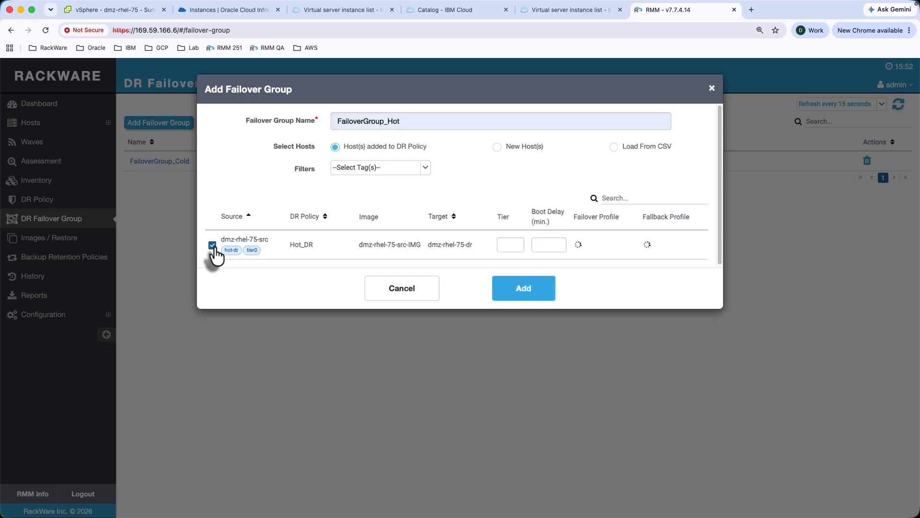
left_click(524, 299)
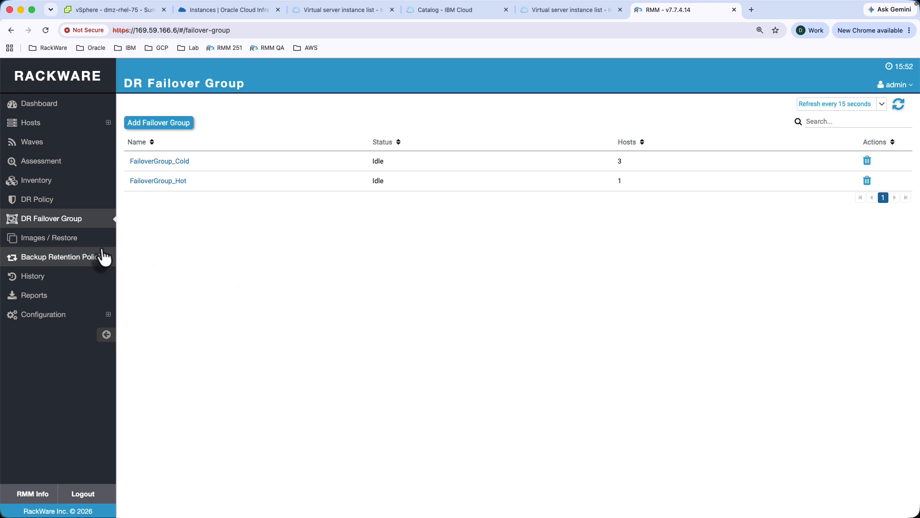
- Start a selective file restore from prod-db03-src-IMG's 2026-08-20 version and select the bin folder
left_click(72, 249)
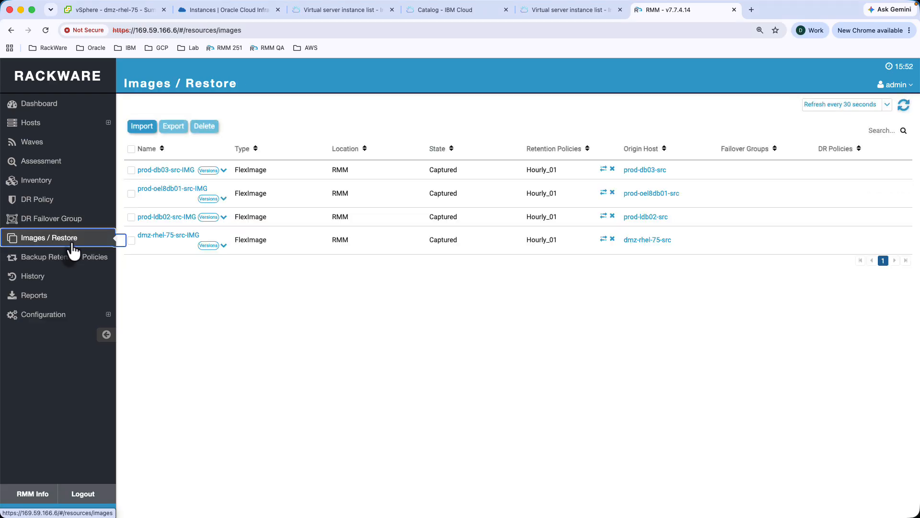
left_click(223, 171)
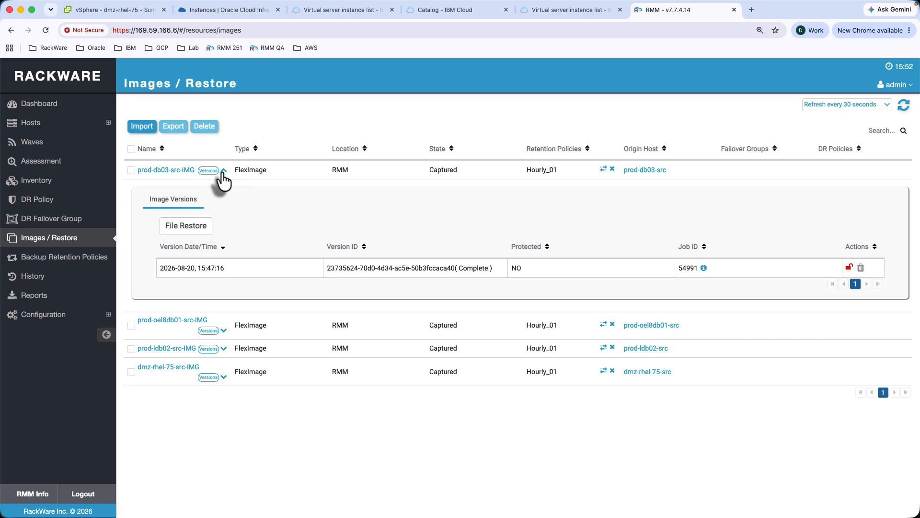
left_click(197, 229)
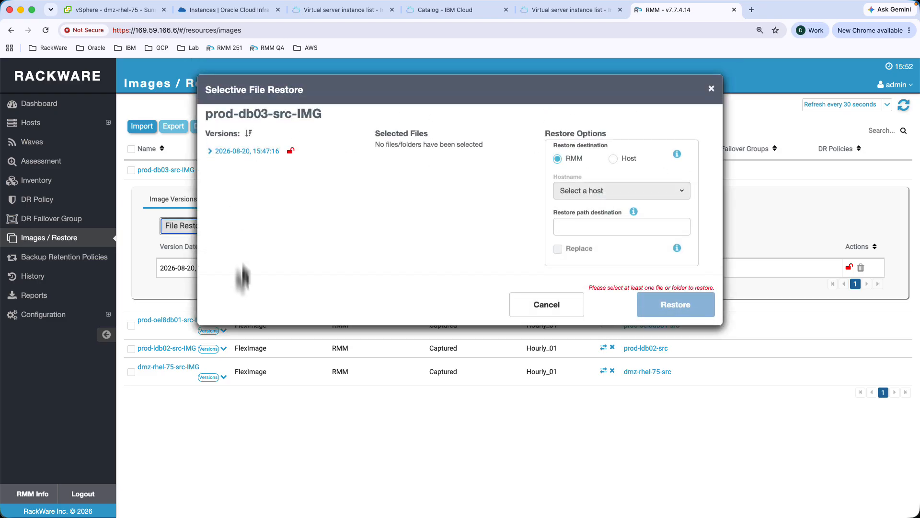
left_click(210, 153)
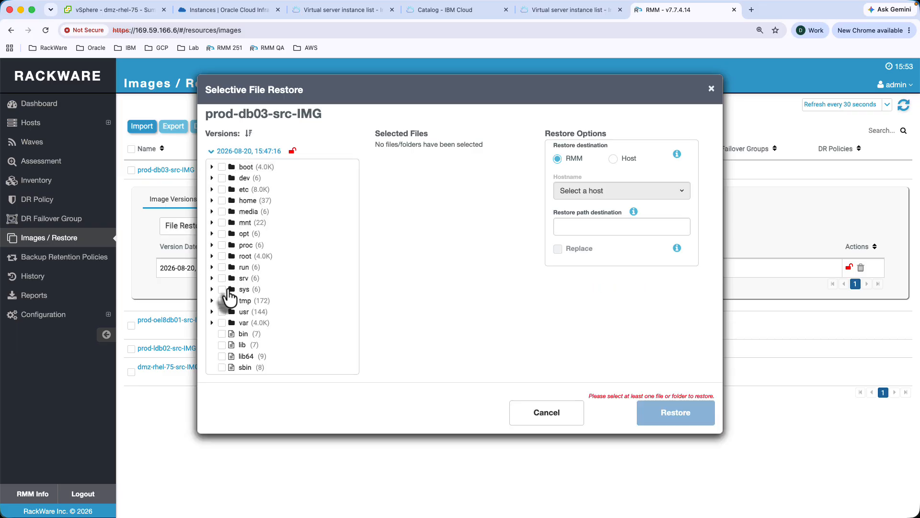
left_click(221, 334)
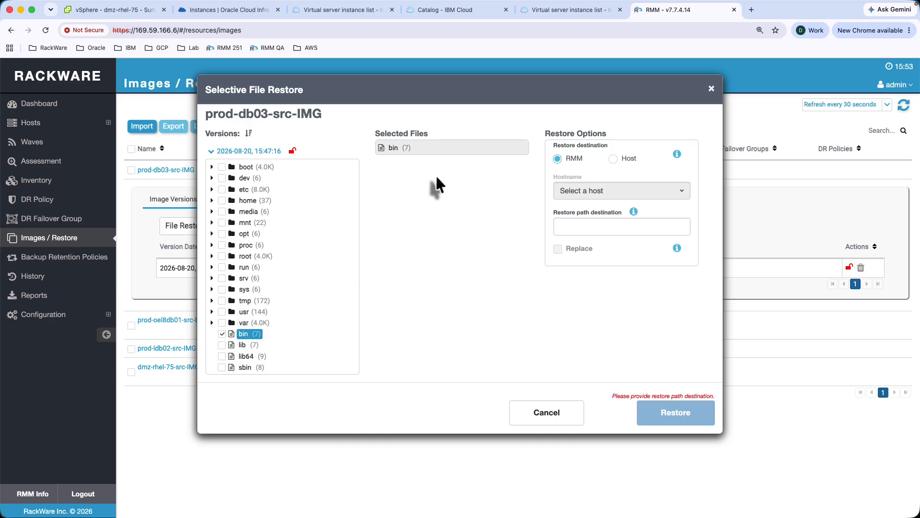
- Try a host destination, switch back to RMM with path /tmp, then cancel the restore
left_click(613, 159)
left_click(637, 191)
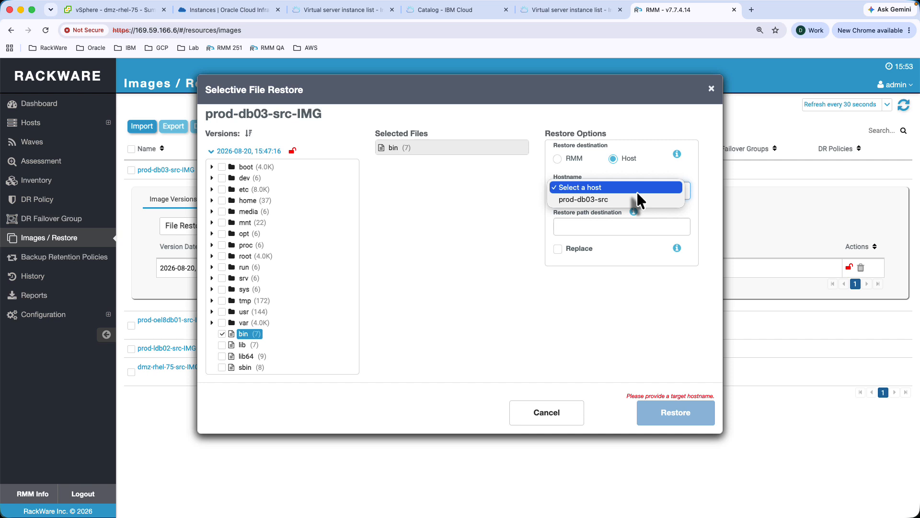
left_click(512, 245)
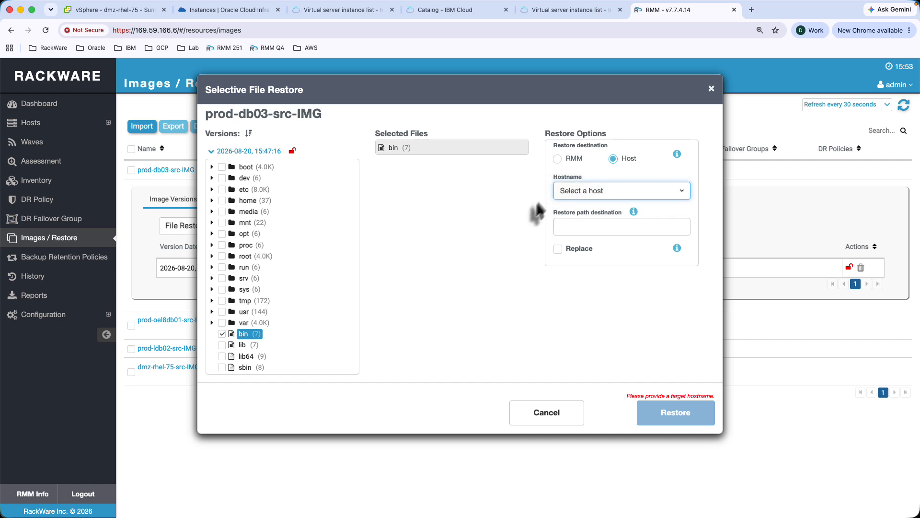
left_click(558, 159)
left_click(562, 227)
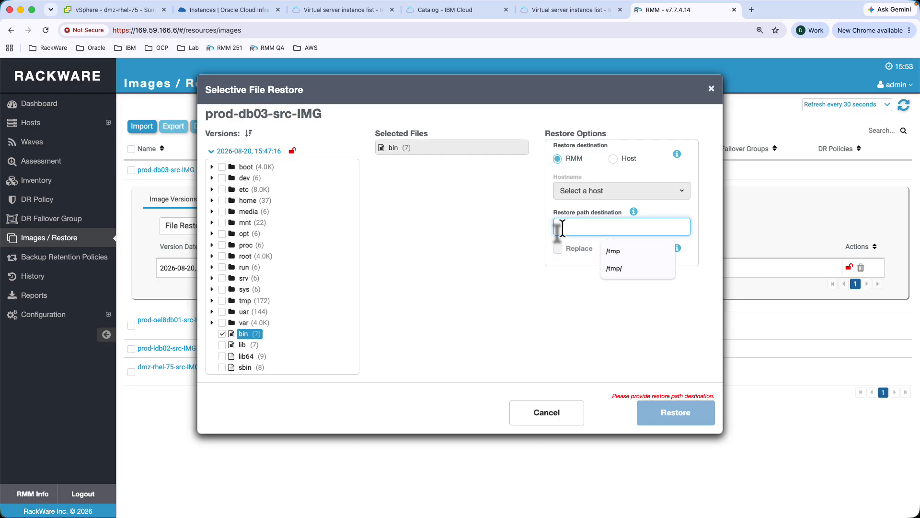
type("/tmp")
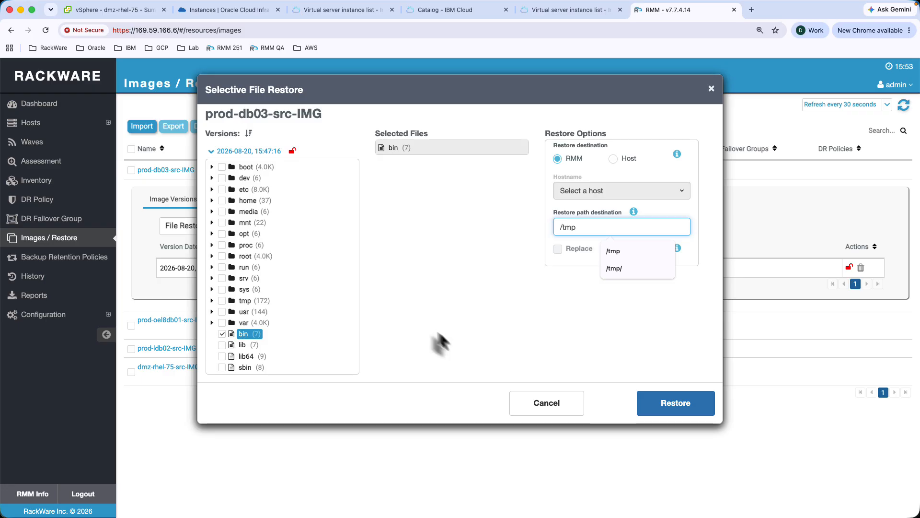
left_click(570, 408)
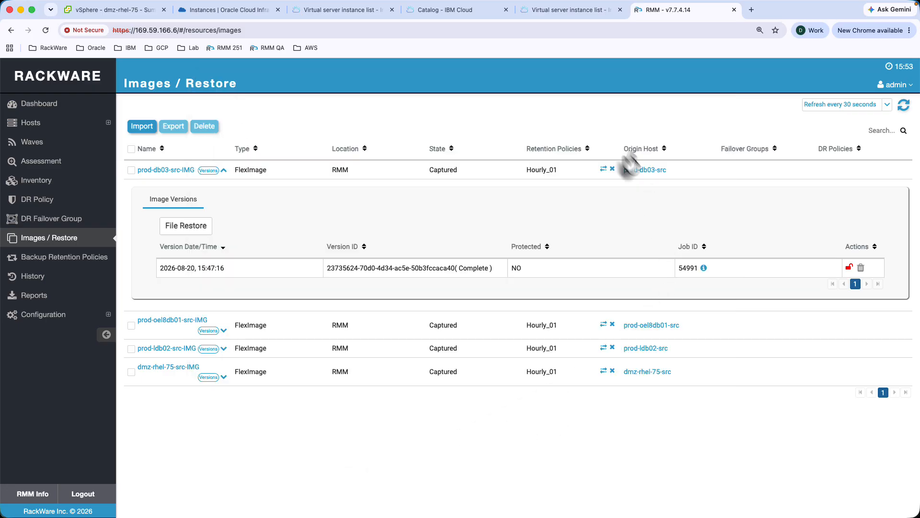
- Check the IBM Cloud instances, then open FailoverGroup_Cold from the DR Failover Group list
left_click(65, 224)
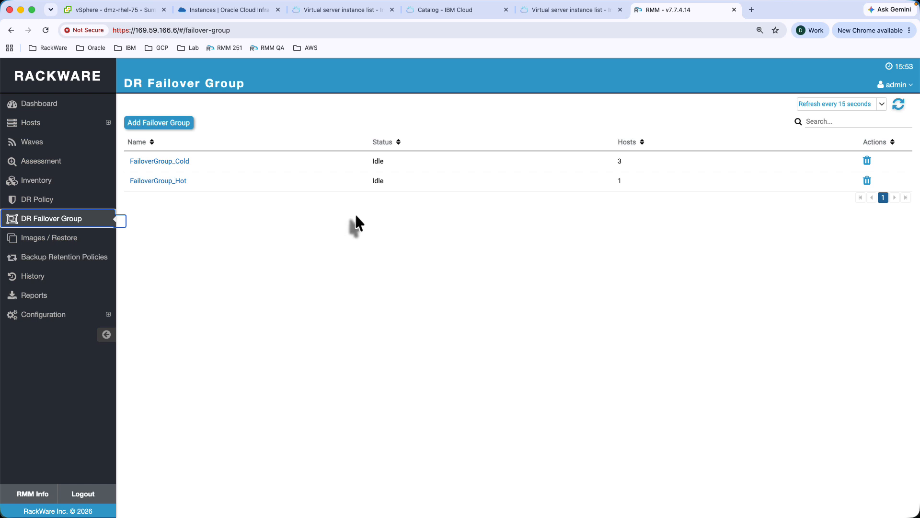
left_click(579, 13)
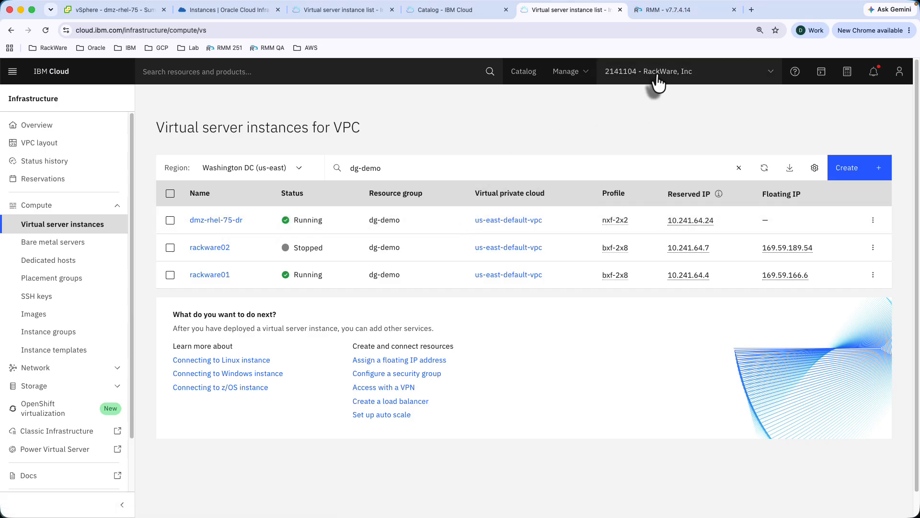
left_click(669, 13)
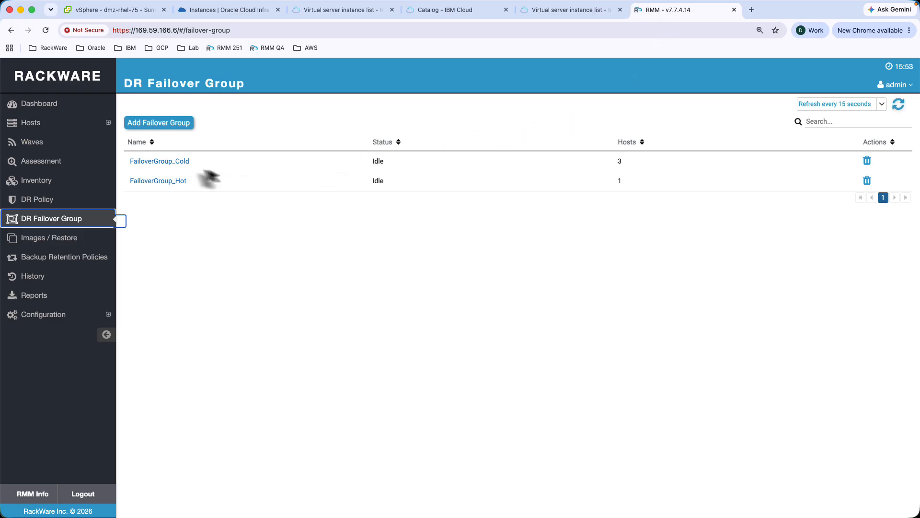
left_click(183, 163)
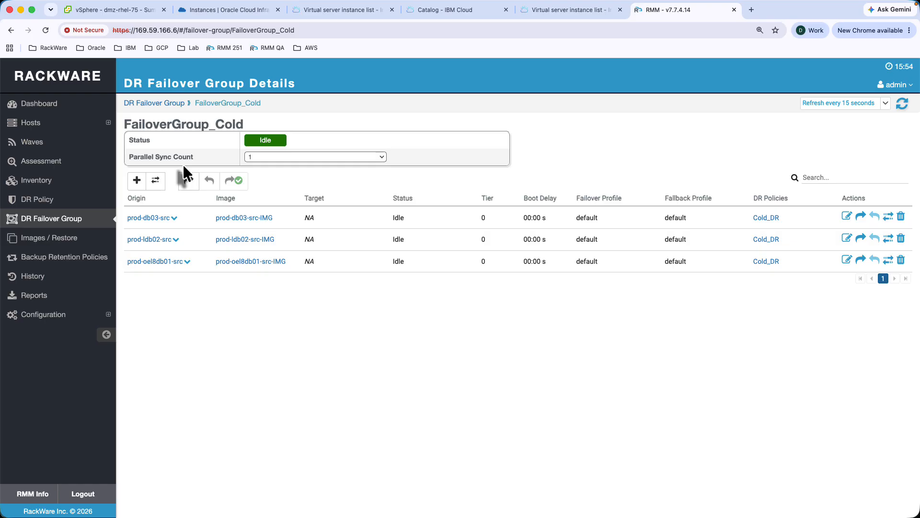
- Change FailoverGroup_Cold's Parallel Sync Count to 0 (No limit) and bring up its Failover dialog
left_click(381, 159)
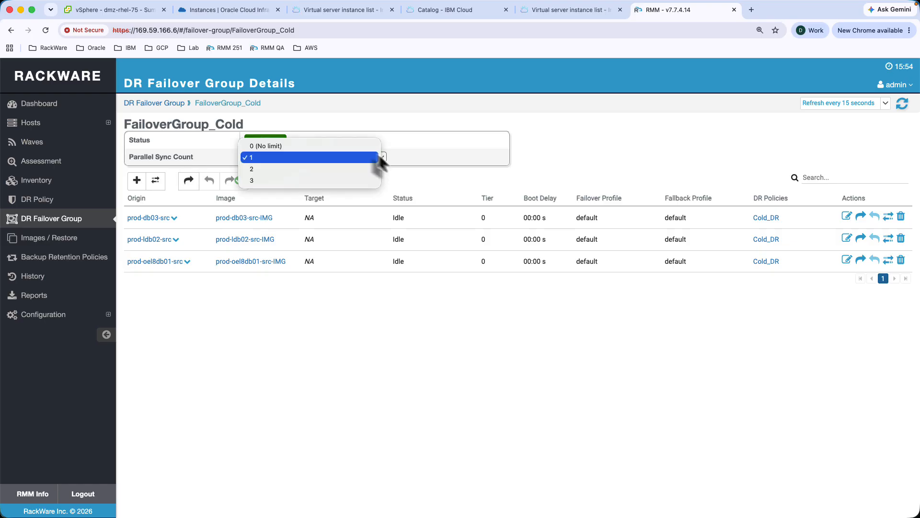
left_click(298, 146)
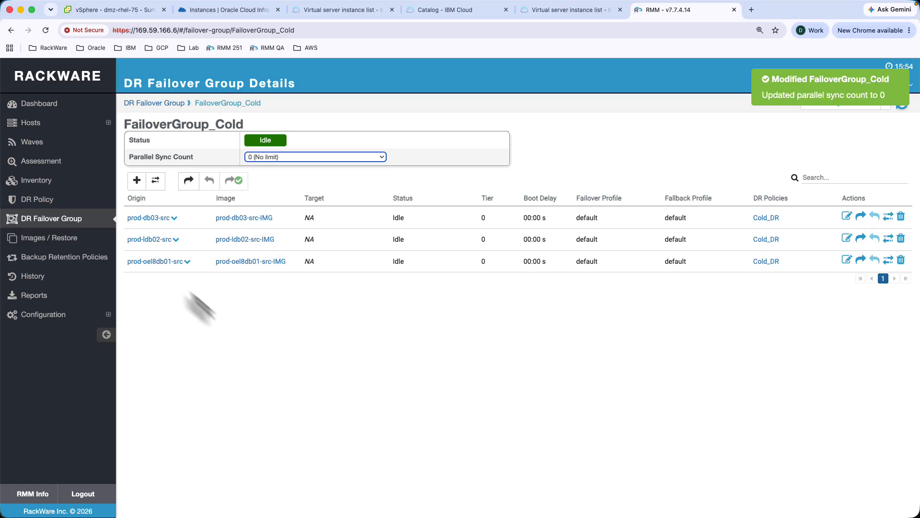
left_click(188, 181)
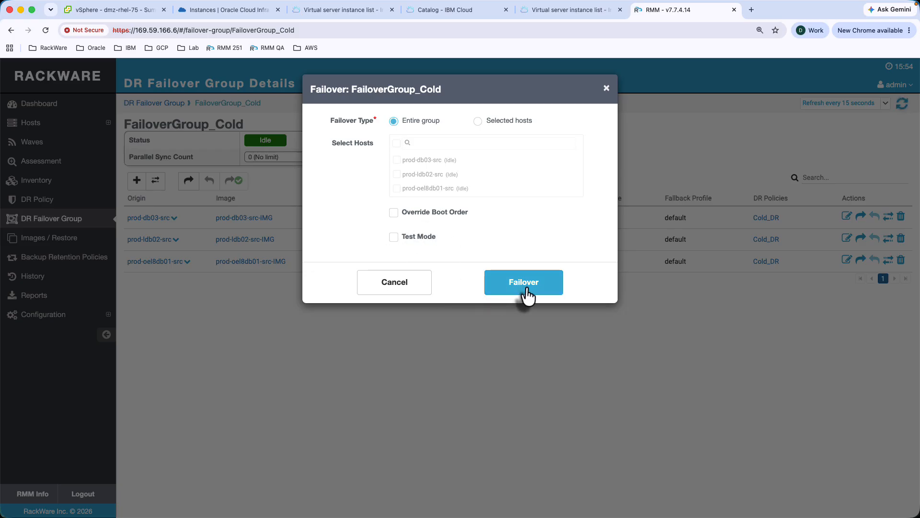
- Launch failover for the entire group and view prod-db03-src's replication progress
left_click(527, 287)
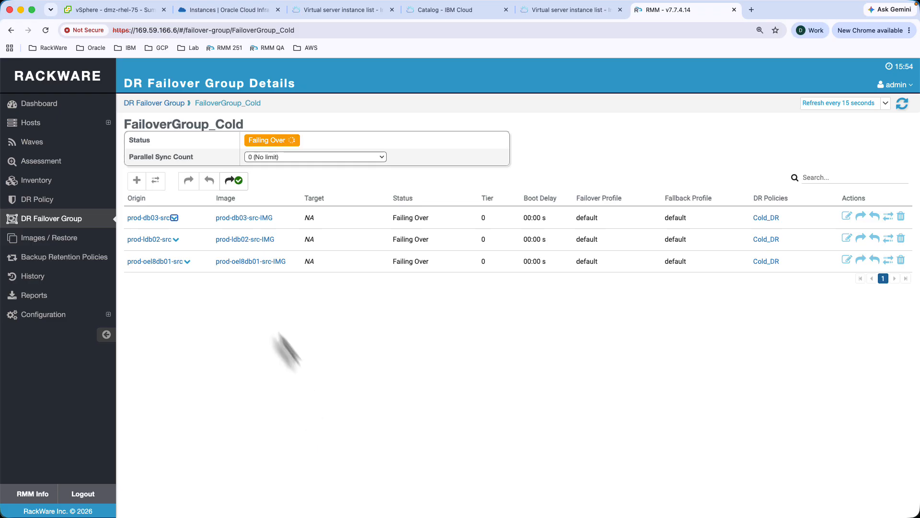
left_click(174, 218)
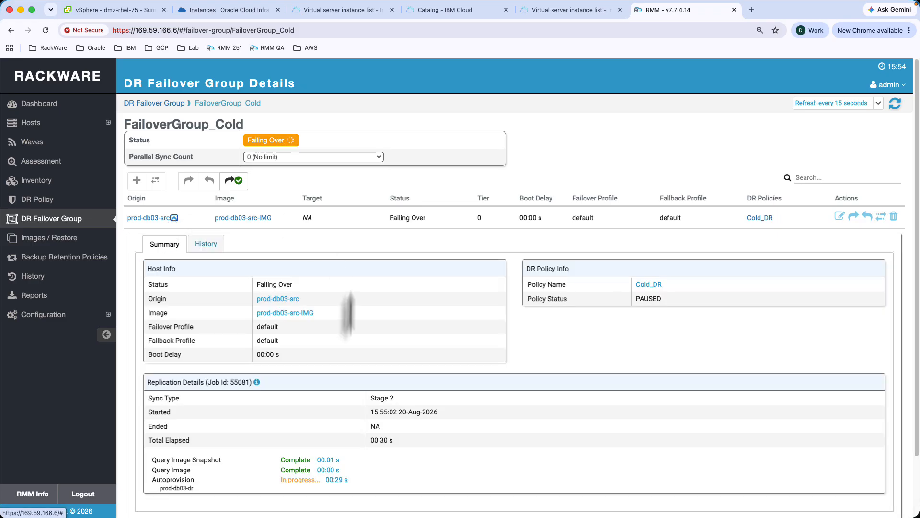
mouse_move(322, 460)
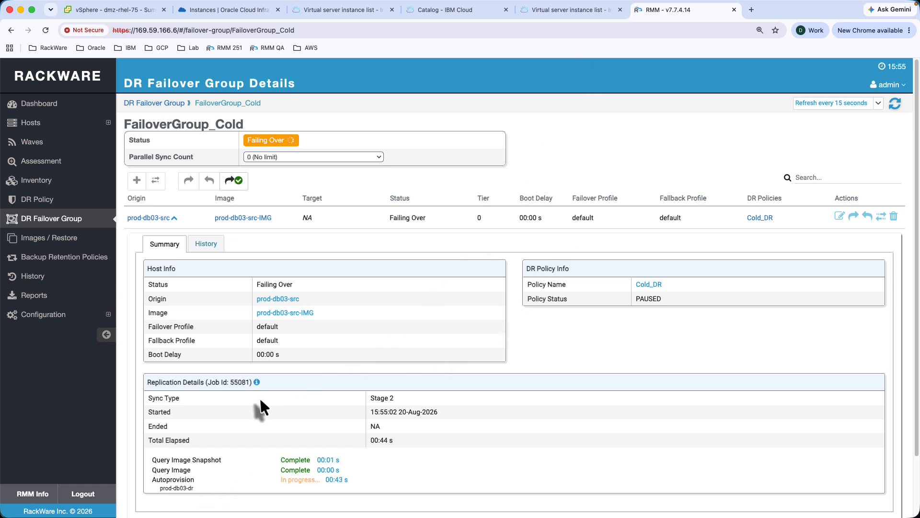
scroll(260, 399, "down", 3)
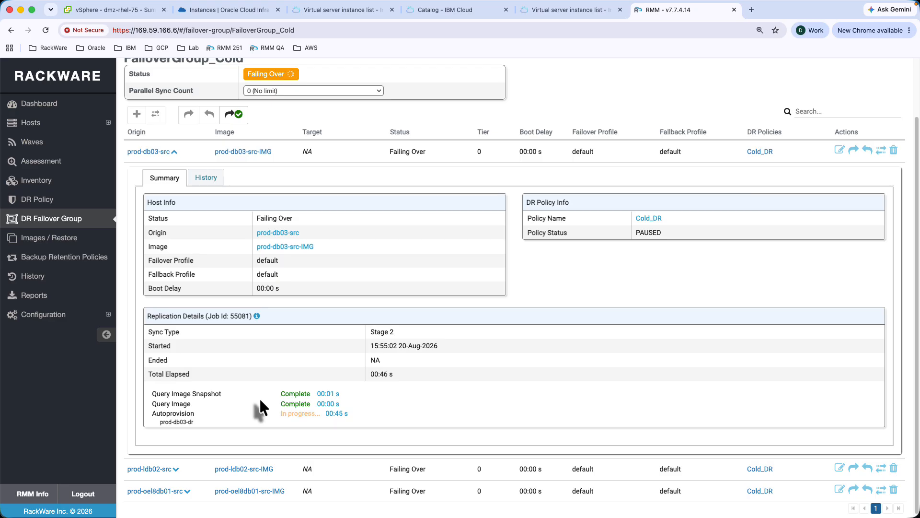
- Recheck prod-db03-src's progress details, then look for the new DR instances in IBM Cloud
left_click(174, 151)
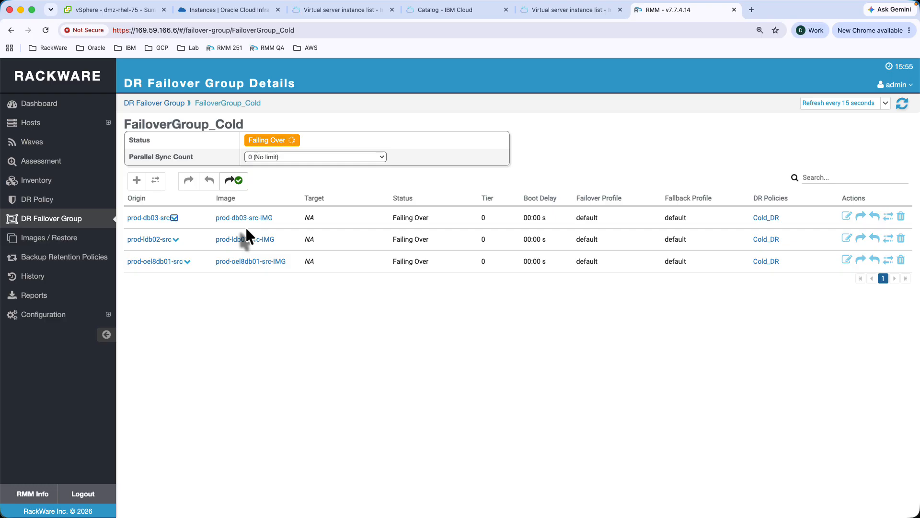
left_click(174, 218)
scroll(319, 361, "down", 1)
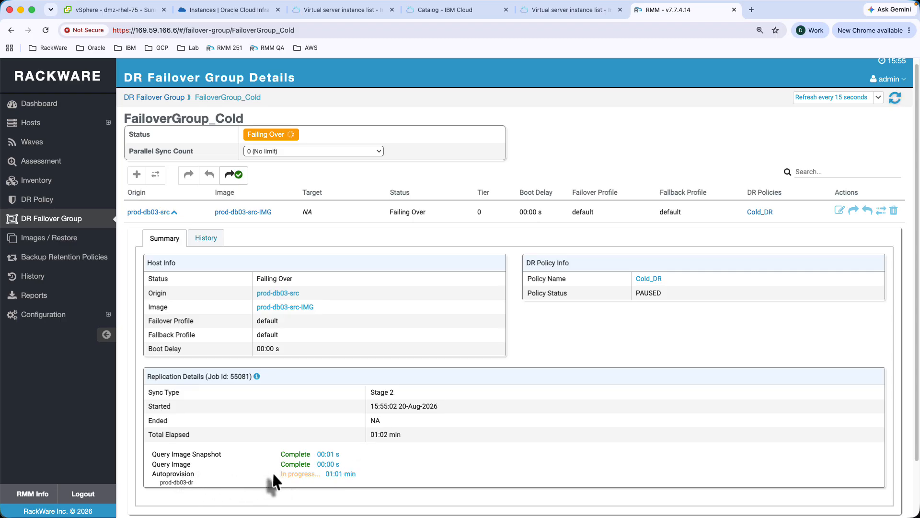
mouse_move(317, 477)
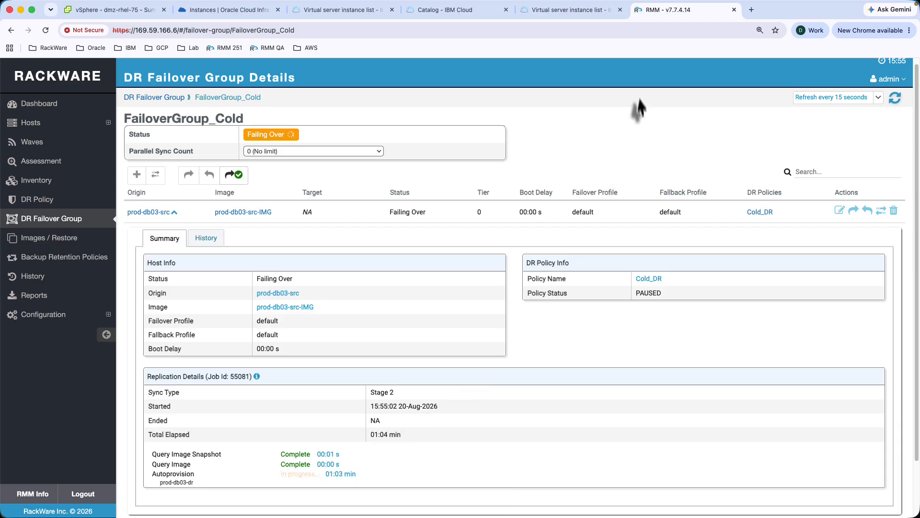
left_click(568, 13)
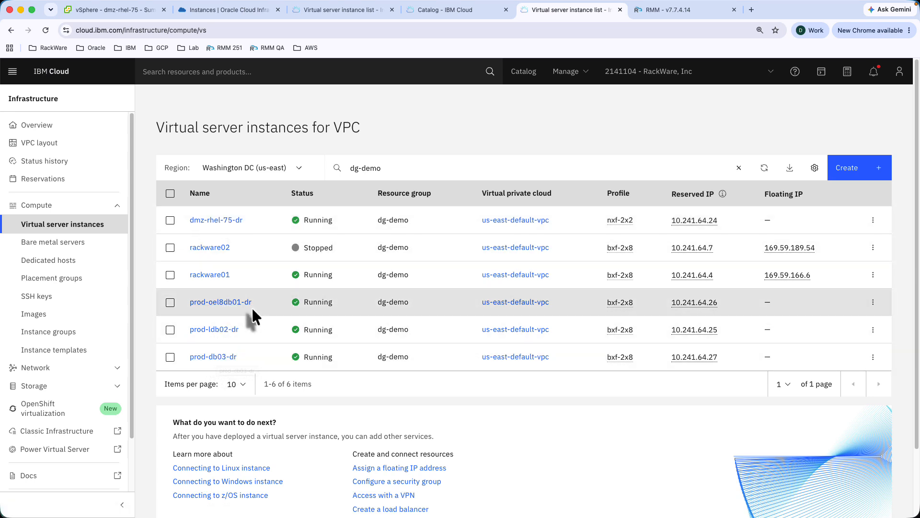
- Confirm FailoverGroup_Cold is Failed Over, then paste prod-ldb02-dr's floating IP 169.63.185.174 into a new tab
left_click(672, 15)
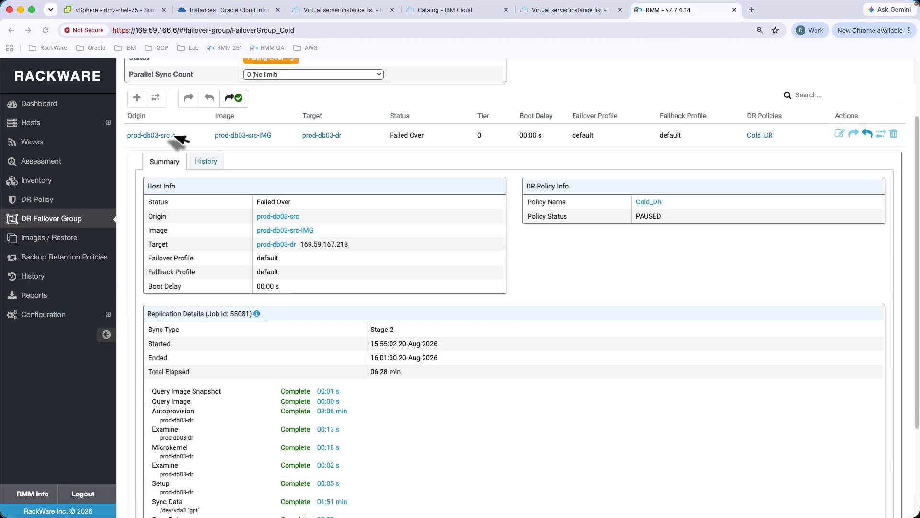
left_click(175, 139)
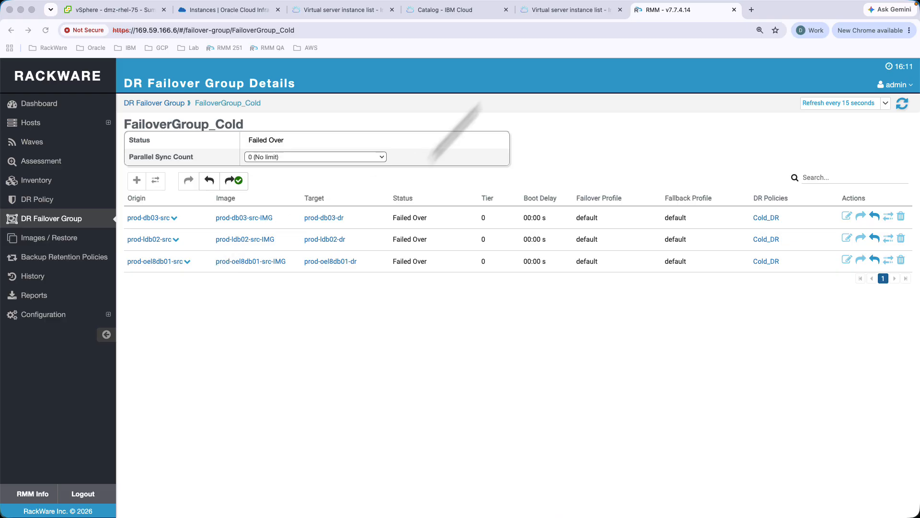
left_click(552, 13)
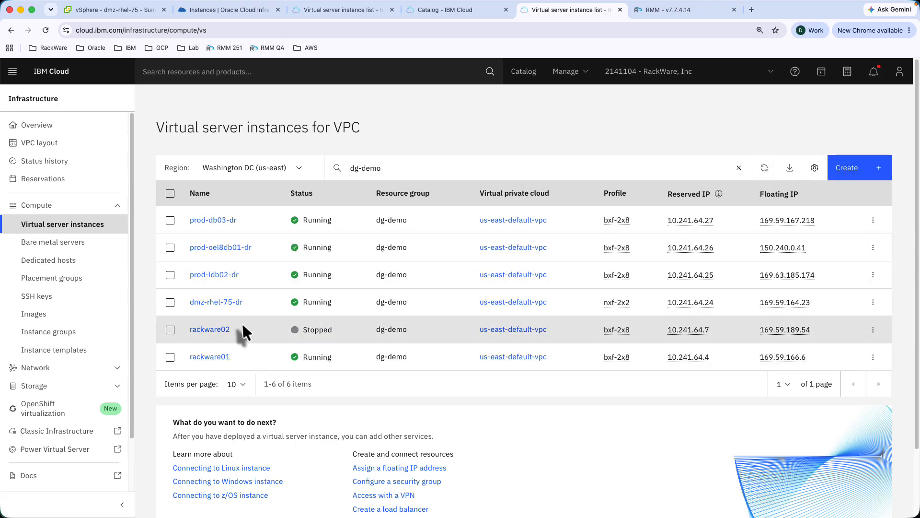
left_click(795, 275)
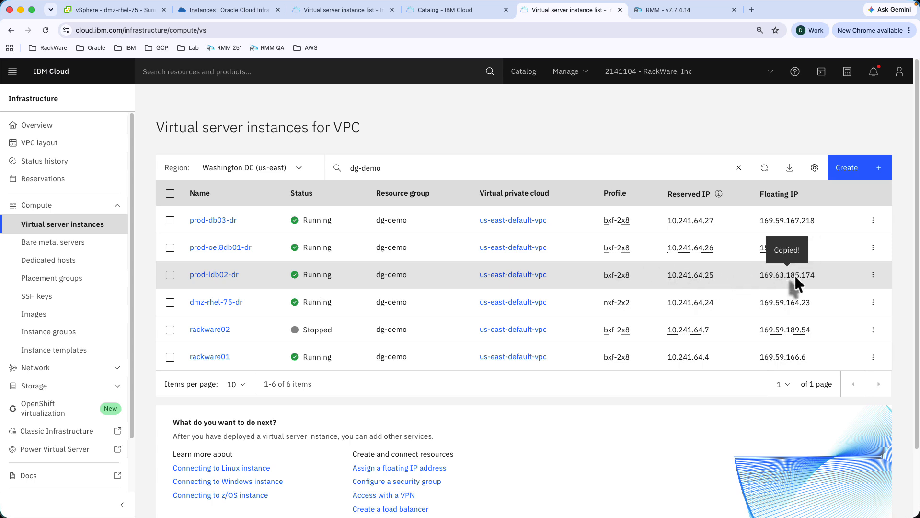
left_click(750, 12)
key("super+v")
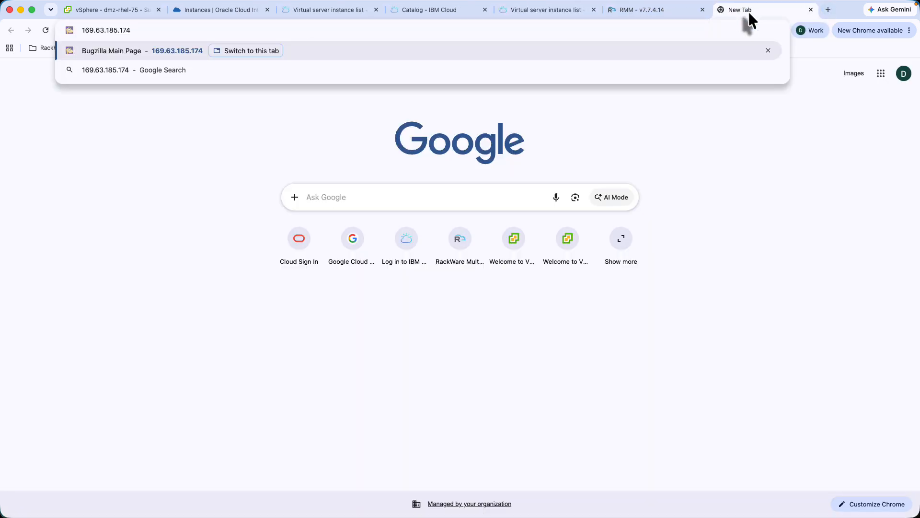
- Load 169.63.185.174 to reach the Bugzilla 5.0 main page, then return to IBM Cloud's instance list
key("Return")
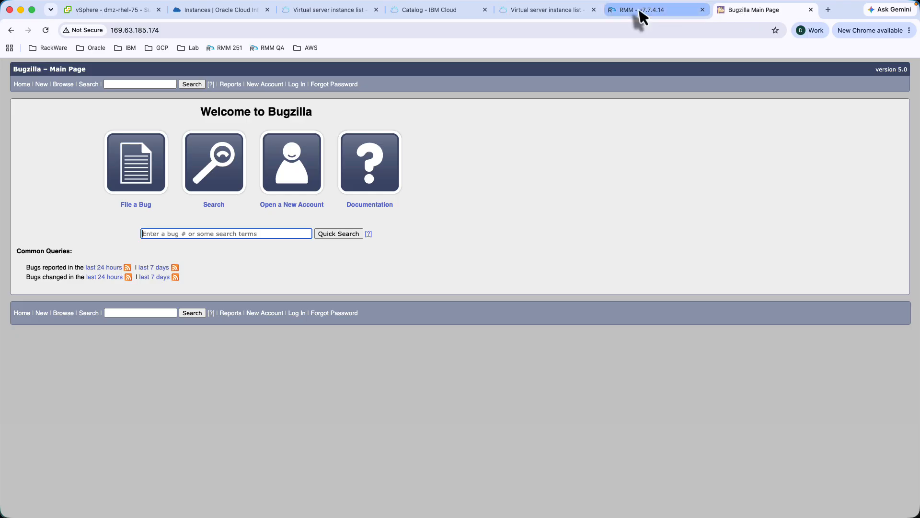
left_click(537, 11)
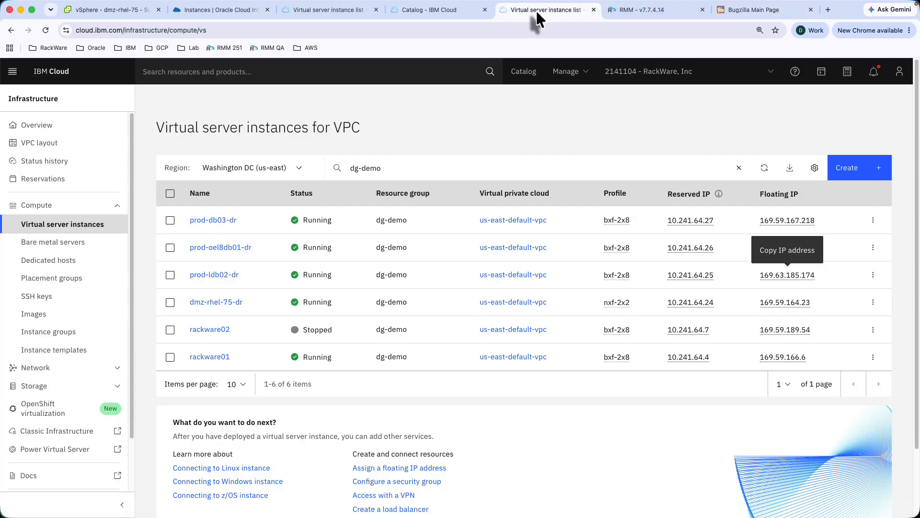